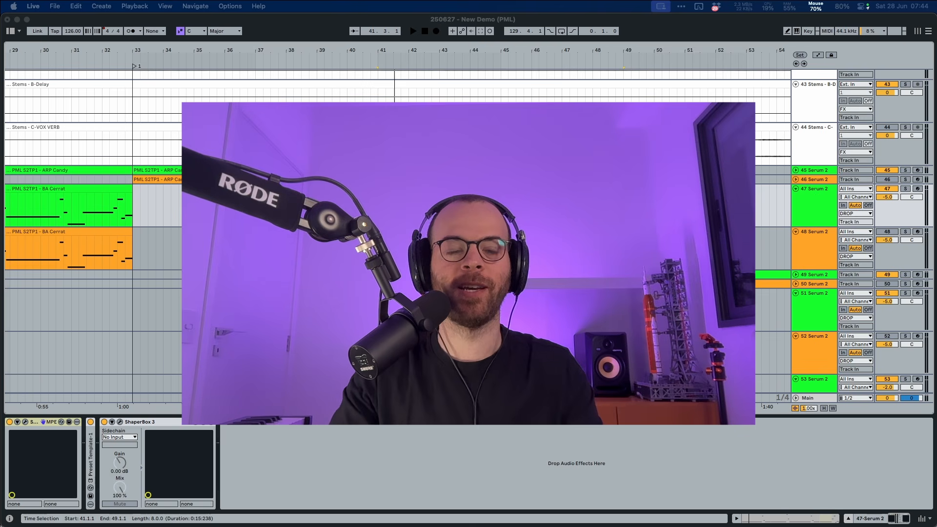
Play the BA Cerrat drop clip and check the ShaperBox 3 volume curve on track 47.
{"action": "left_click", "coordinate": [135, 465]}
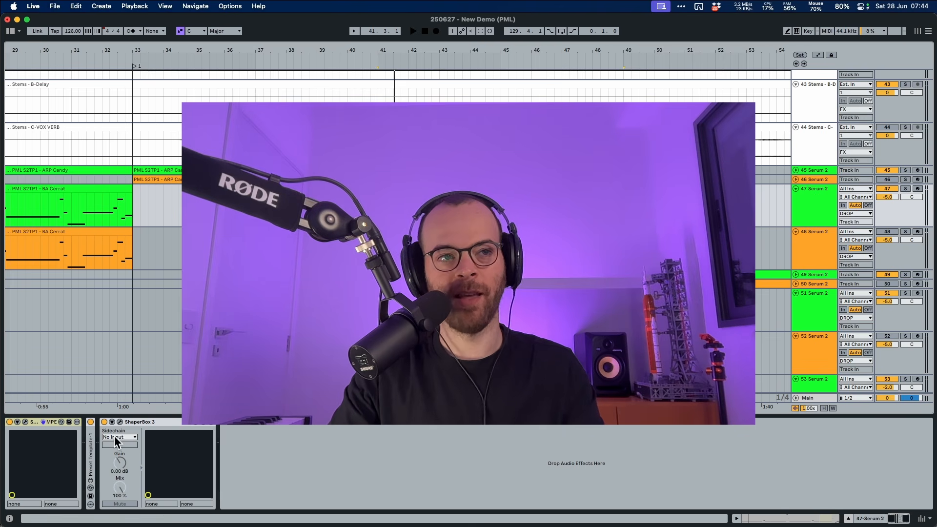
{"action": "key", "text": "space"}
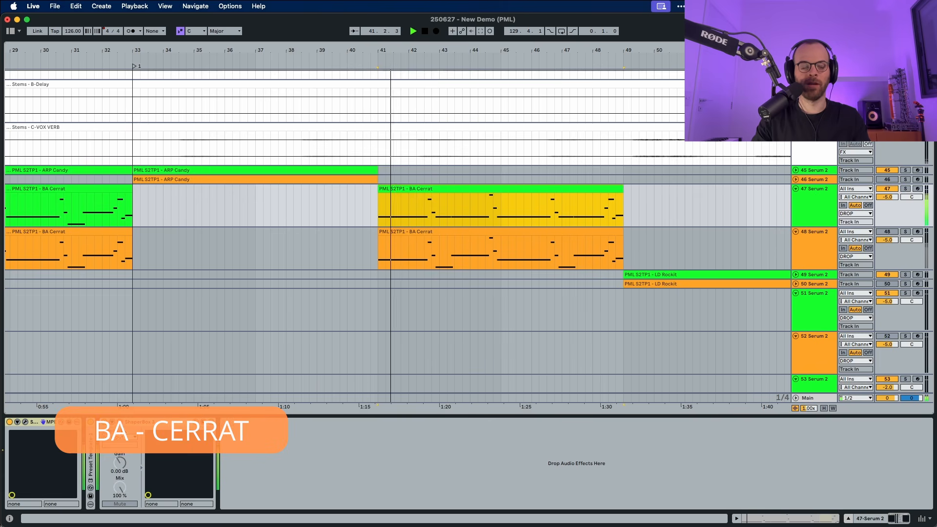
{"action": "left_click", "coordinate": [120, 422]}
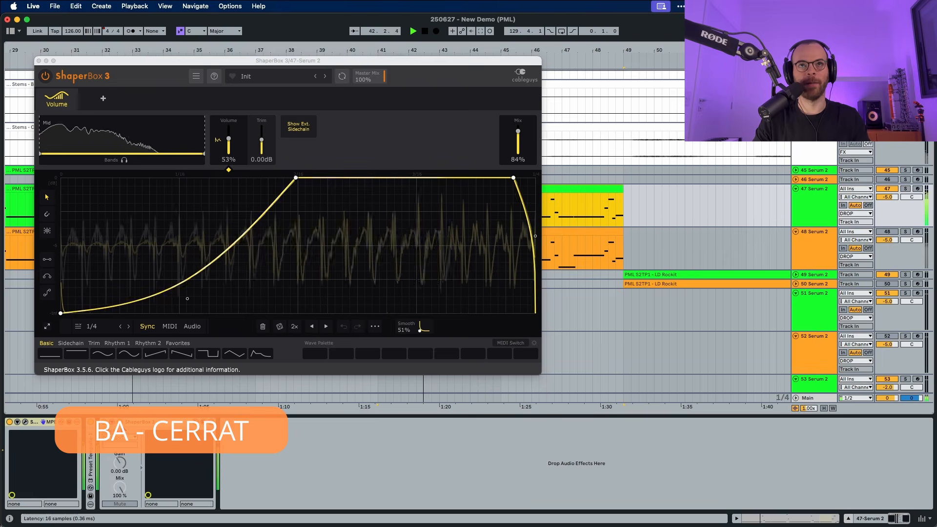
{"action": "left_click", "coordinate": [120, 422]}
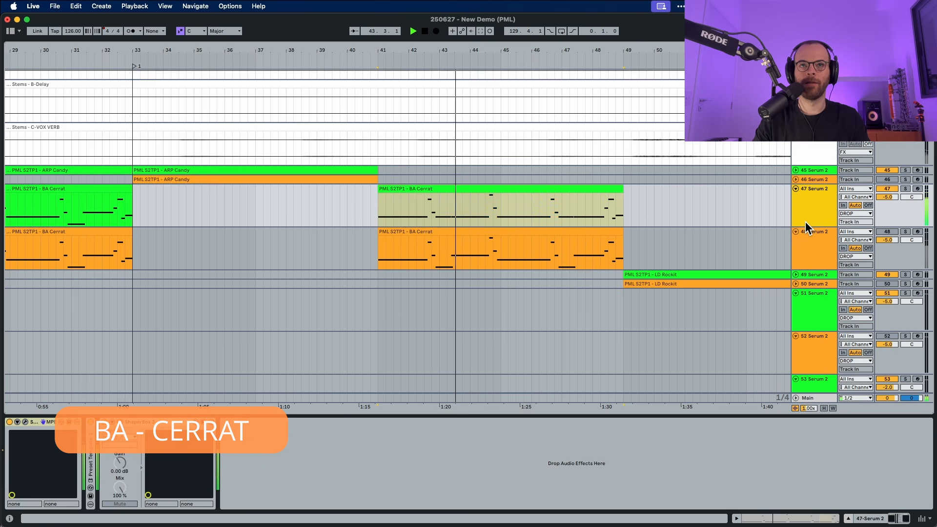
Show the notes of track 47's BA Cerrat clip at bar 41 in an enlarged, zoomed-in note editor.
{"action": "double_click", "coordinate": [551, 189]}
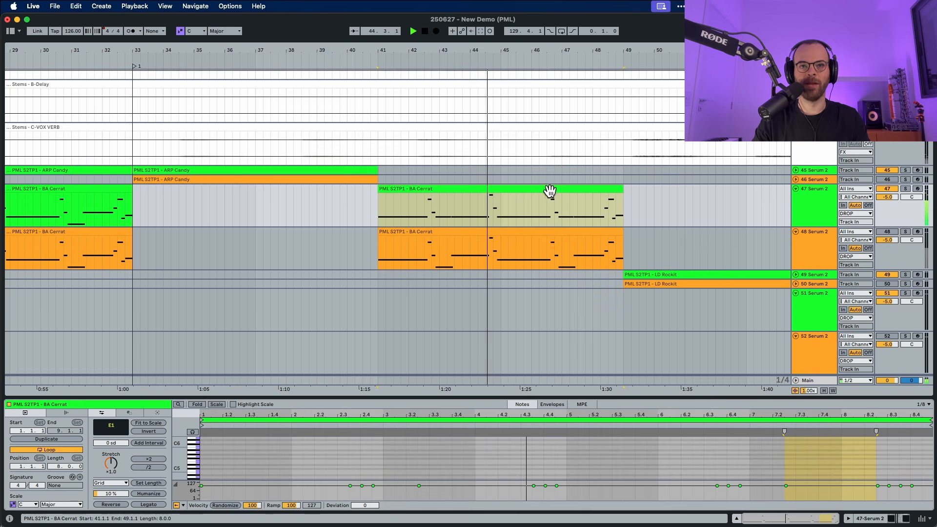
{"action": "left_click_drag", "start_coordinate": [460, 392], "coordinate": [471, 260]}
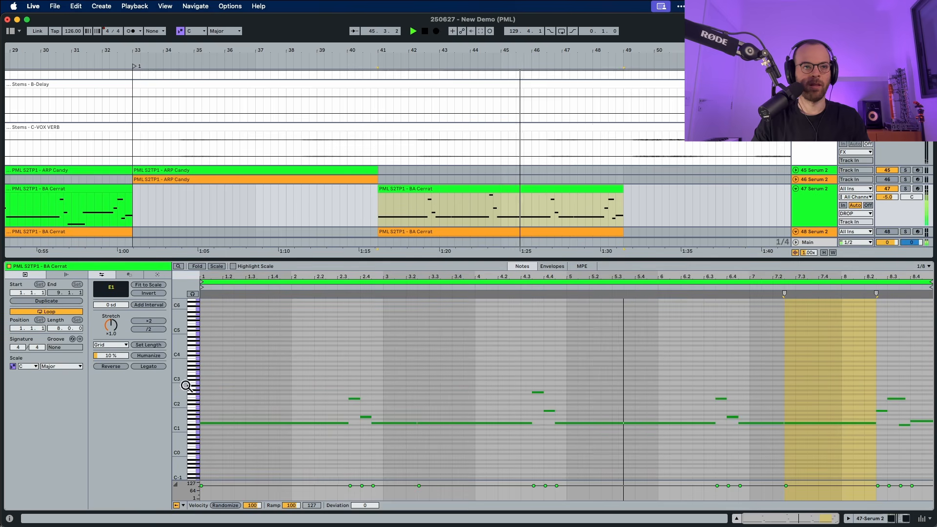
{"action": "left_click_drag", "start_coordinate": [177, 385], "coordinate": [213, 324]}
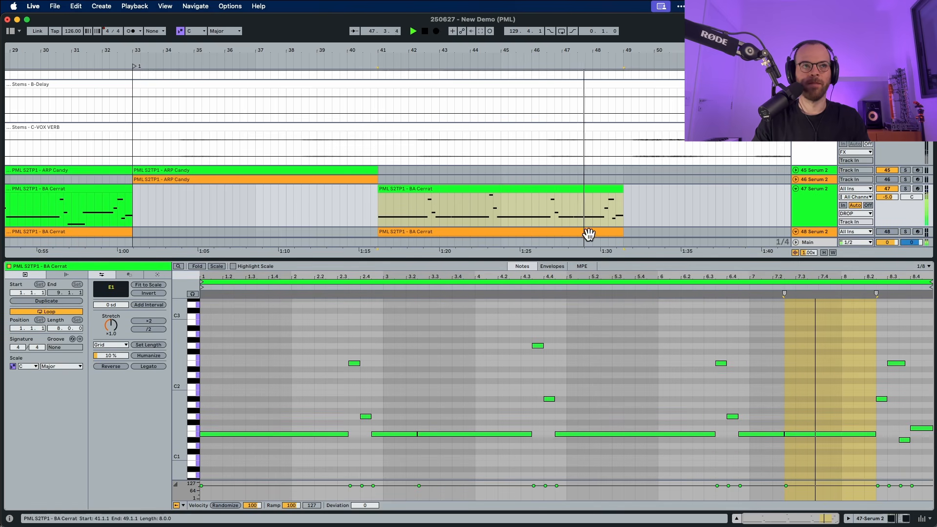
{"action": "key", "text": "space"}
Solo track 47 and play its earlier BA Cerrat clip starting at bar 25.
{"action": "left_click", "coordinate": [905, 189]}
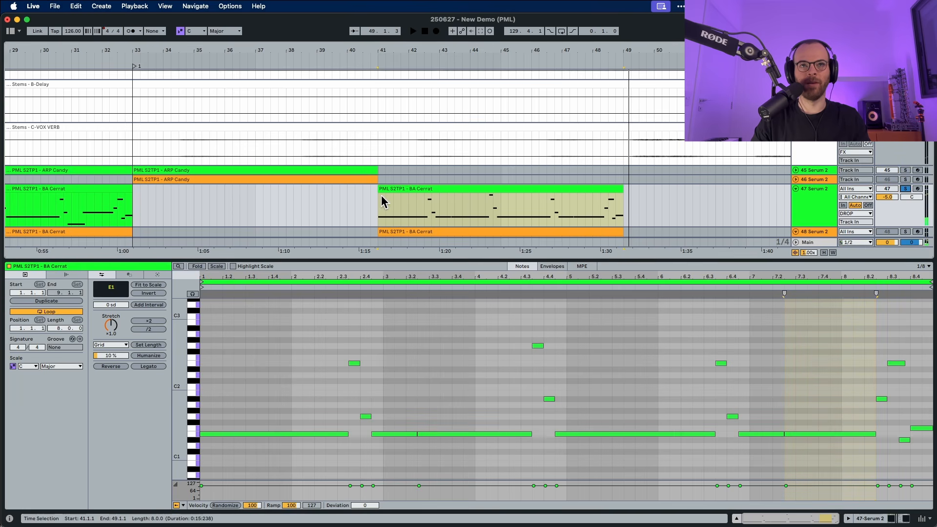
{"action": "scroll", "coordinate": [380, 195], "scroll_direction": "left", "scroll_amount": 3}
{"action": "left_click", "coordinate": [182, 189]}
{"action": "key", "text": "space"}
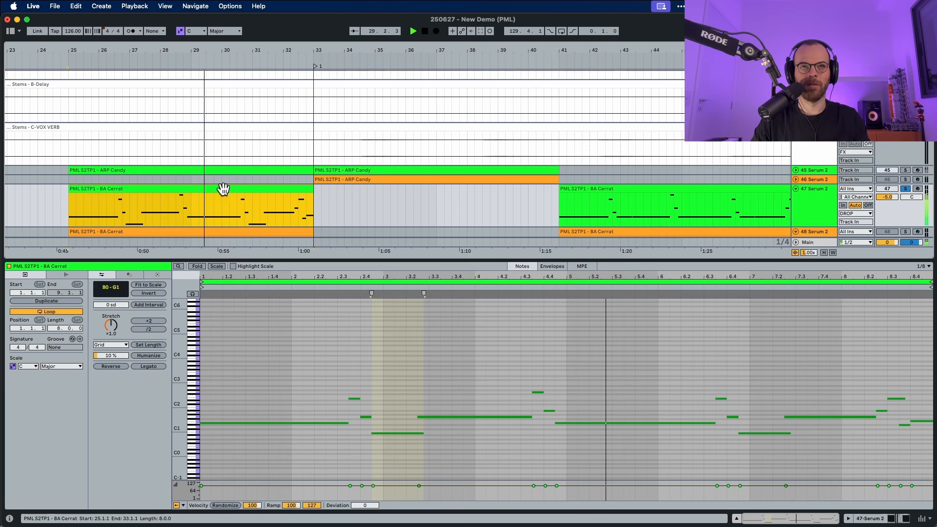
Select the BA Cerrat clip at bar 41 on track 47 and play it soloed.
{"action": "left_click", "coordinate": [673, 188]}
{"action": "key", "text": "space"}
{"action": "scroll", "coordinate": [672, 187], "scroll_direction": "right", "scroll_amount": 6}
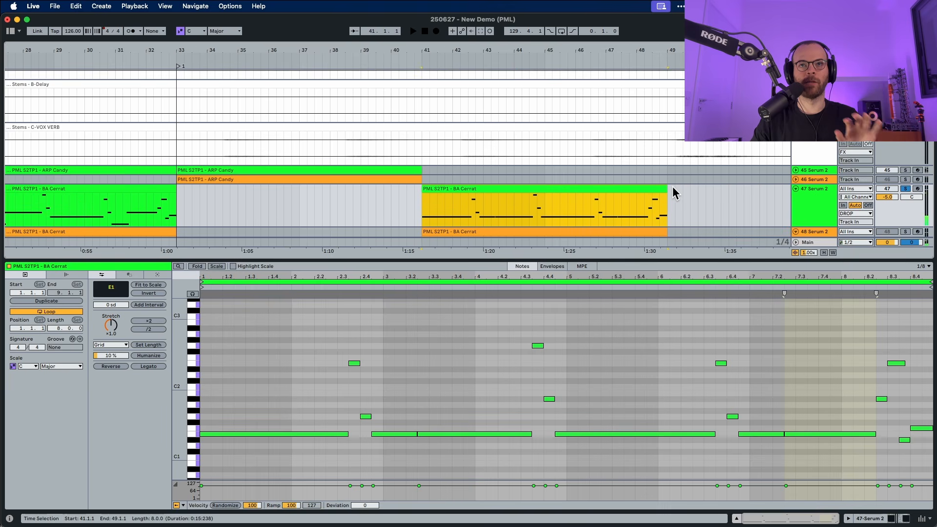
{"action": "key", "text": "space"}
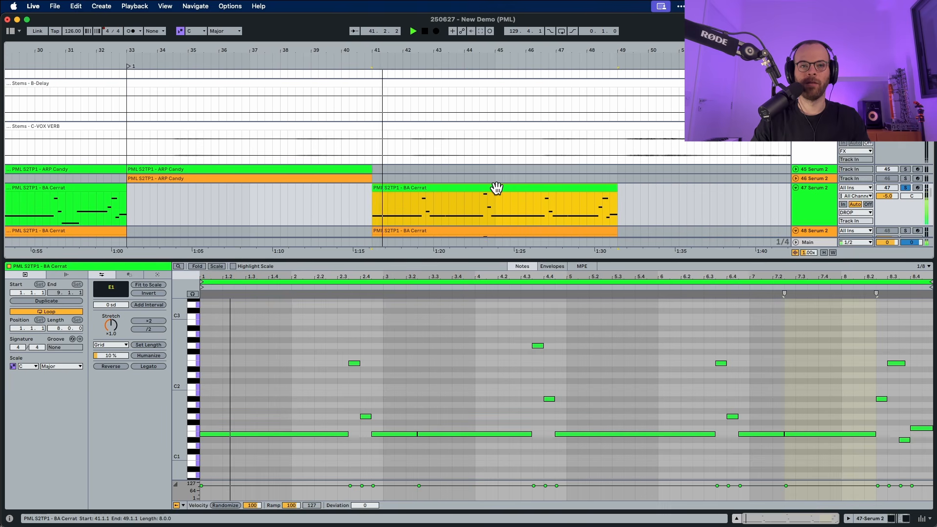
Check track 47's device chain and reopen the notes of its bar 41 BA Cerrat clip during playback.
{"action": "left_click", "coordinate": [804, 189]}
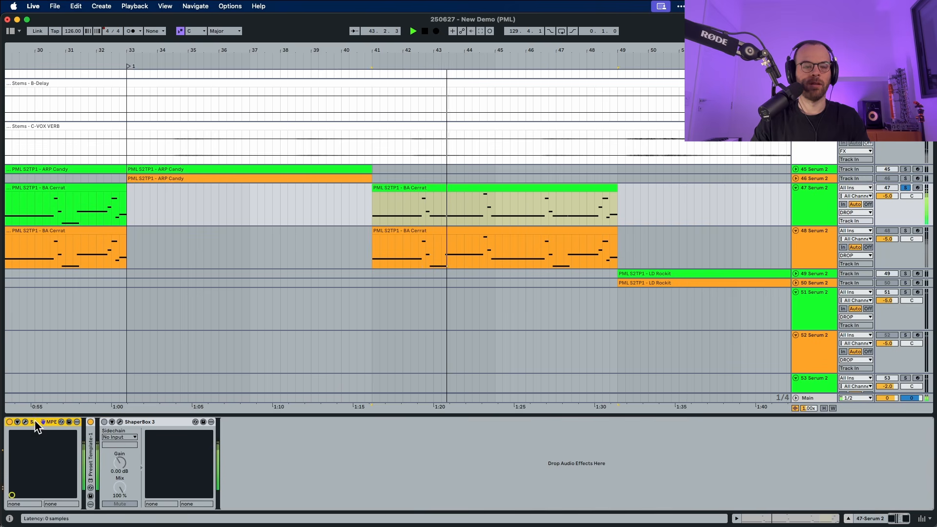
{"action": "left_click", "coordinate": [454, 186]}
{"action": "double_click", "coordinate": [454, 185]}
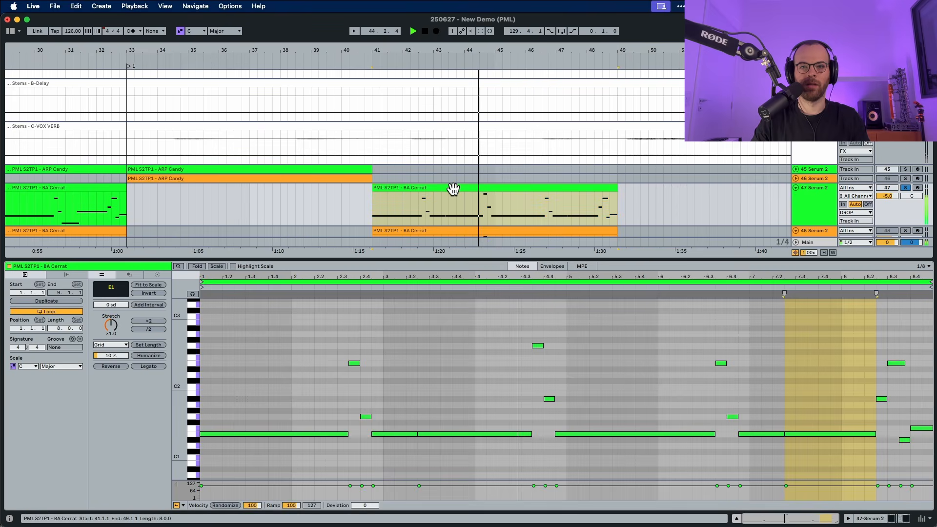
{"action": "scroll", "coordinate": [456, 201], "scroll_direction": "down", "scroll_amount": 2}
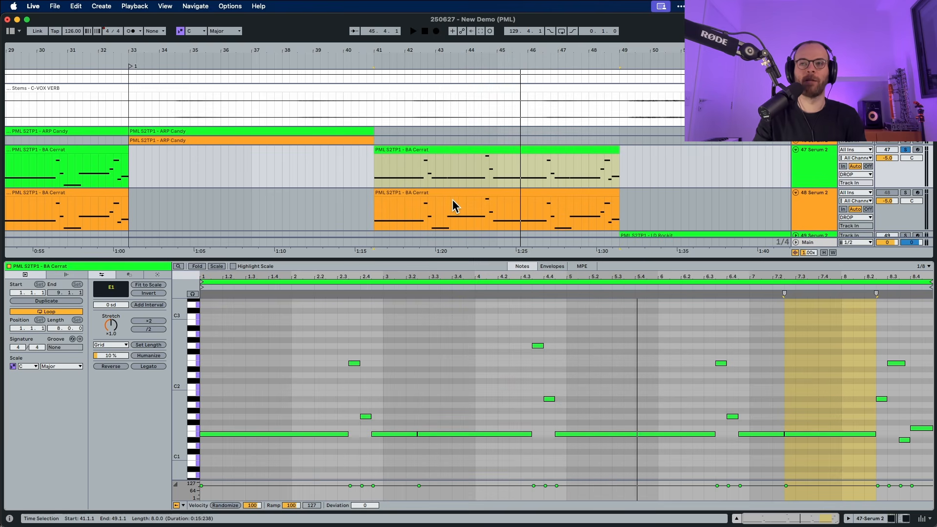
Select and solo track 48, the orange Serum 2 track with the BA Cerrat clip.
{"action": "left_click", "coordinate": [824, 193]}
{"action": "left_click", "coordinate": [906, 193]}
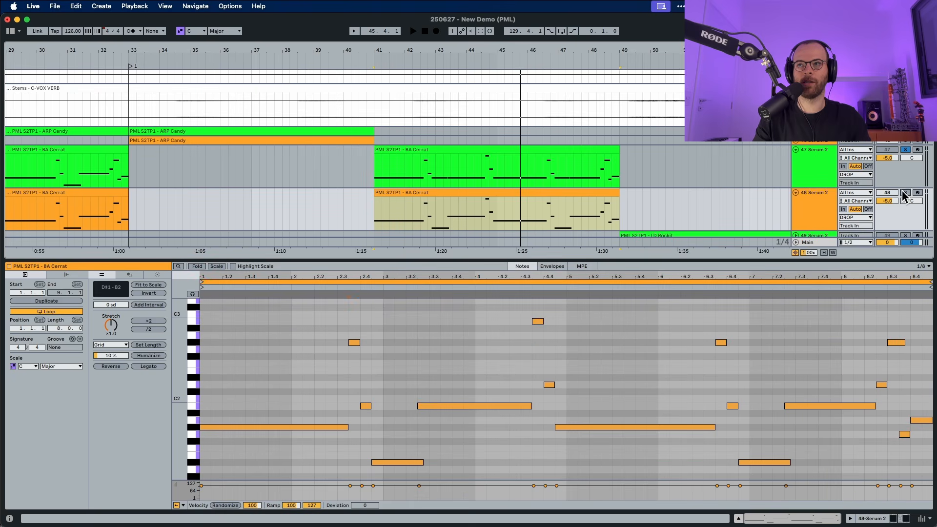
{"action": "key", "text": "space"}
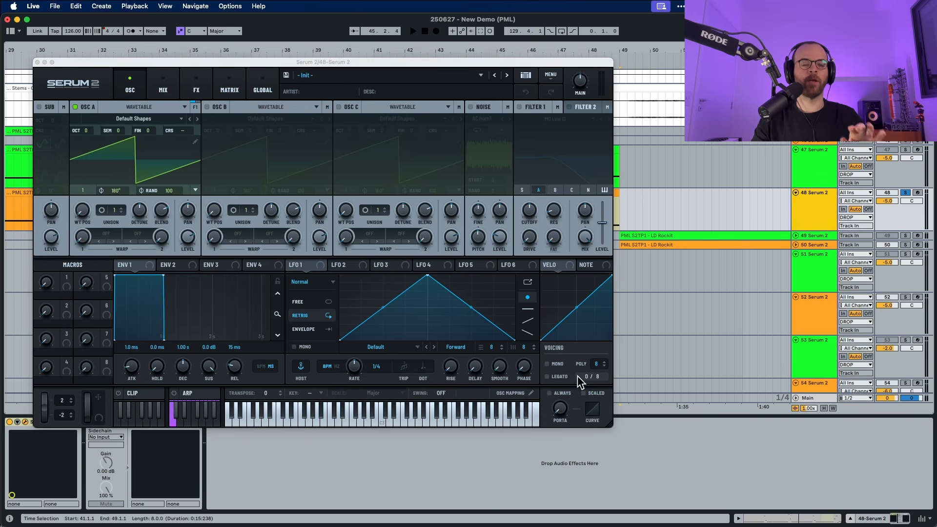
Switch track 48's Serum 2 voicing to Mono and audition the bassline.
{"action": "left_click", "coordinate": [547, 365]}
{"action": "key", "text": "space"}
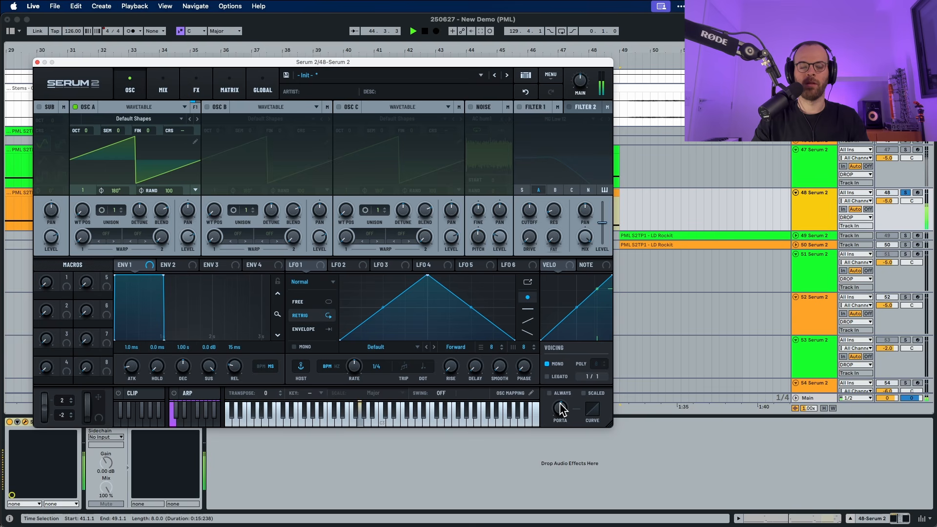
{"action": "mouse_move", "coordinate": [560, 404]}
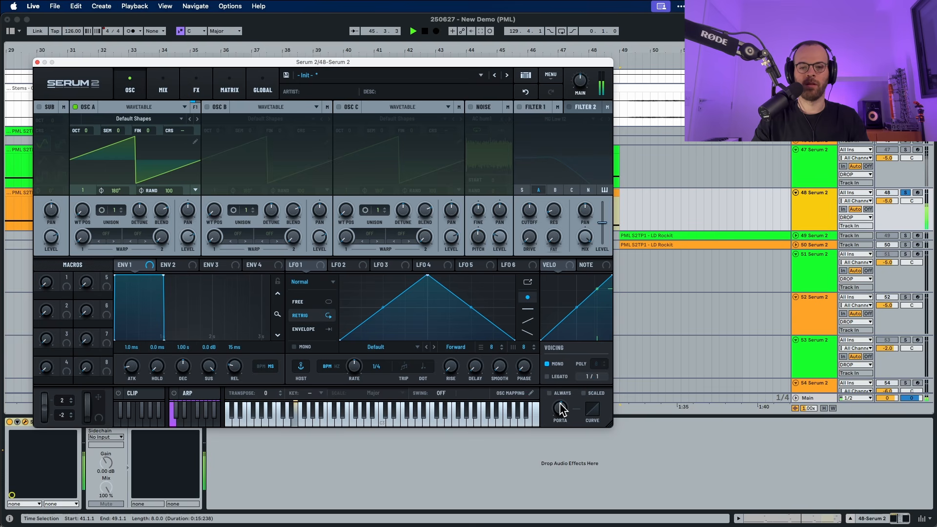
{"action": "key", "text": "space"}
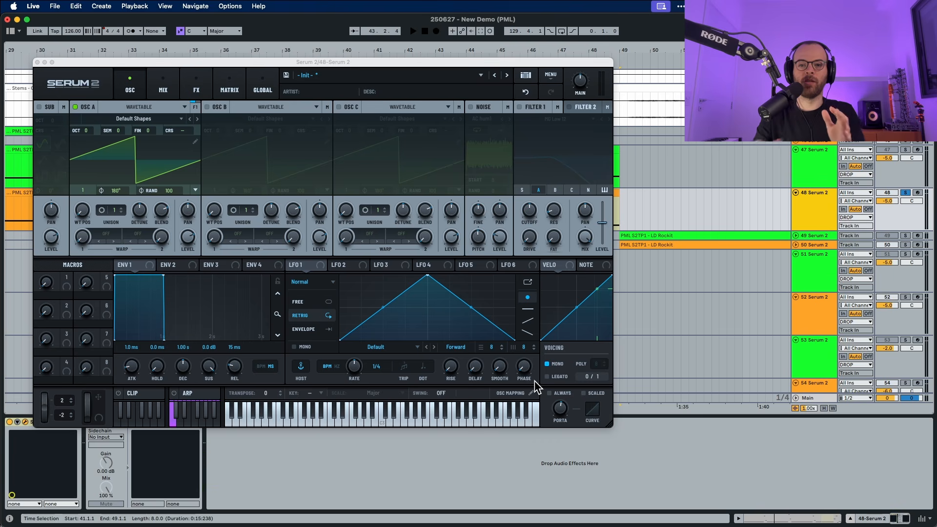
{"action": "key", "text": "space"}
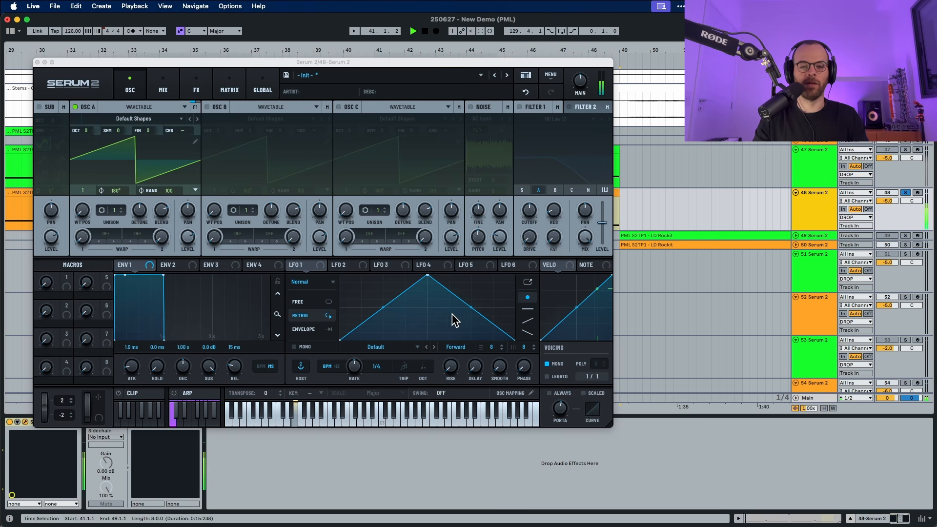
{"action": "key", "text": "space"}
Load the Analog wavetable Basic Mg into Oscillator A and audition it.
{"action": "left_click", "coordinate": [134, 119]}
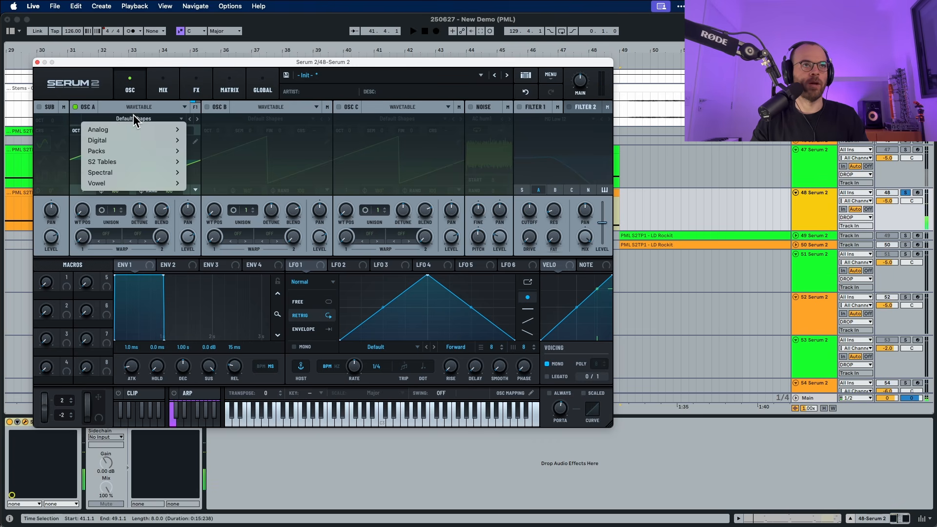
{"action": "mouse_move", "coordinate": [110, 130]}
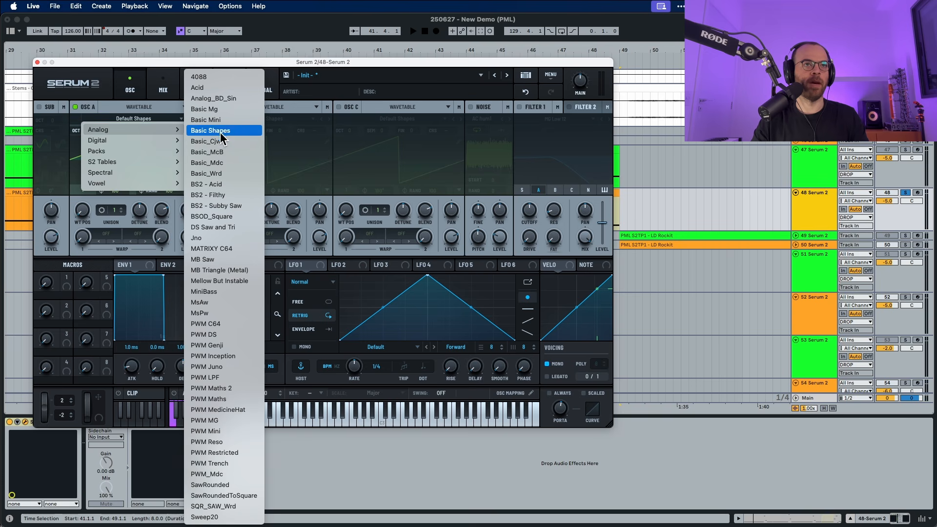
{"action": "left_click", "coordinate": [216, 111]}
{"action": "key", "text": "space"}
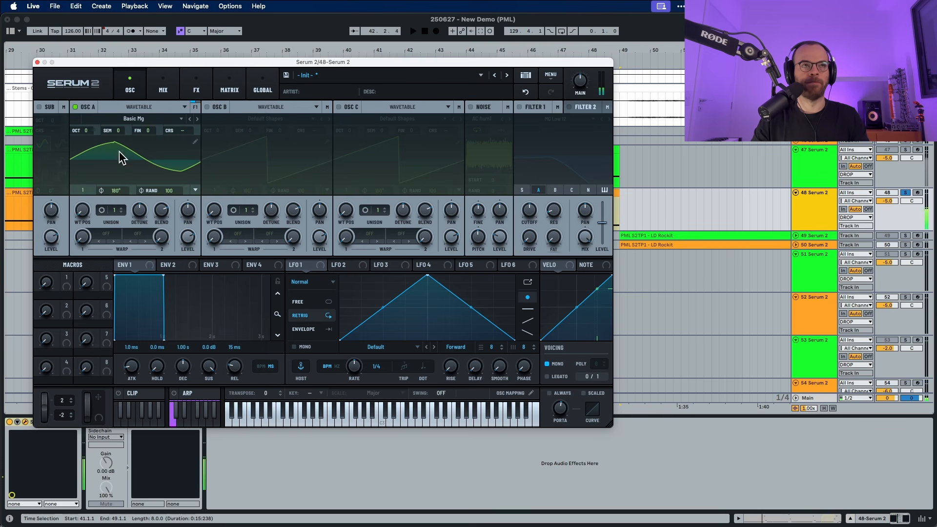
Tune Oscillator A to octave -1 and fine -23 while the bassline plays.
{"action": "key", "text": "space"}
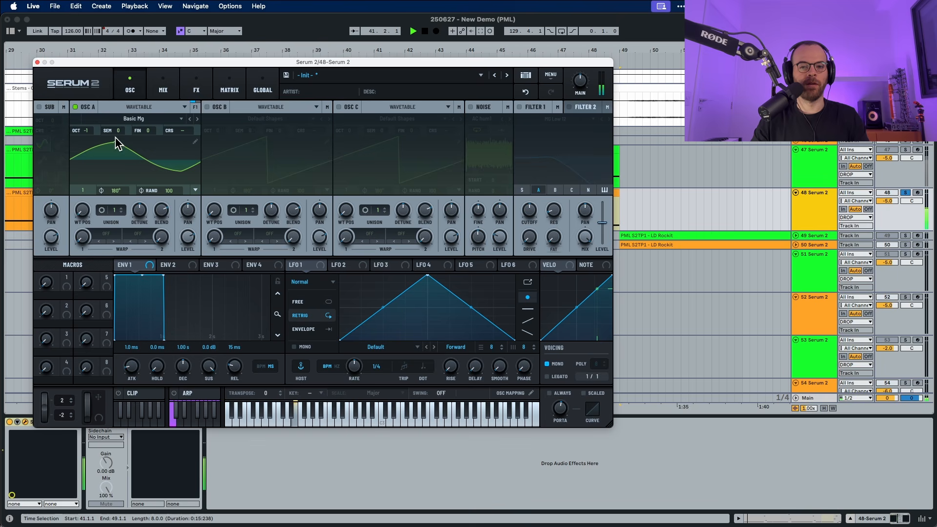
{"action": "left_click_drag", "start_coordinate": [148, 131], "coordinate": [147, 143]}
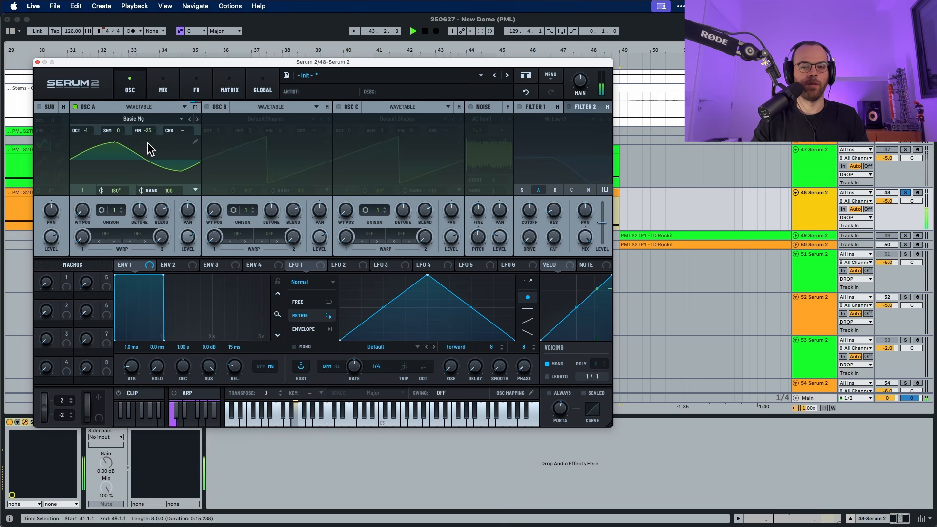
{"action": "key", "text": "space"}
Raise Oscillator A's wavetable position to 48 and audition the sound.
{"action": "left_click_drag", "start_coordinate": [82, 210], "coordinate": [86, 178]}
{"action": "key", "text": "space"}
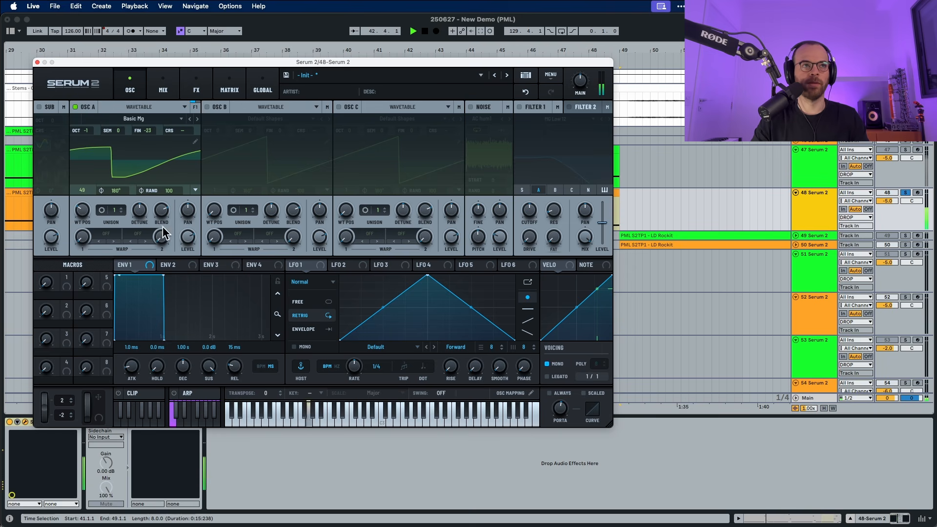
{"action": "key", "text": "space"}
Set Oscillator A's unison to 6 voices and audition the result.
{"action": "left_click_drag", "start_coordinate": [111, 208], "coordinate": [118, 177]}
{"action": "key", "text": "space"}
{"action": "key", "text": "space"}
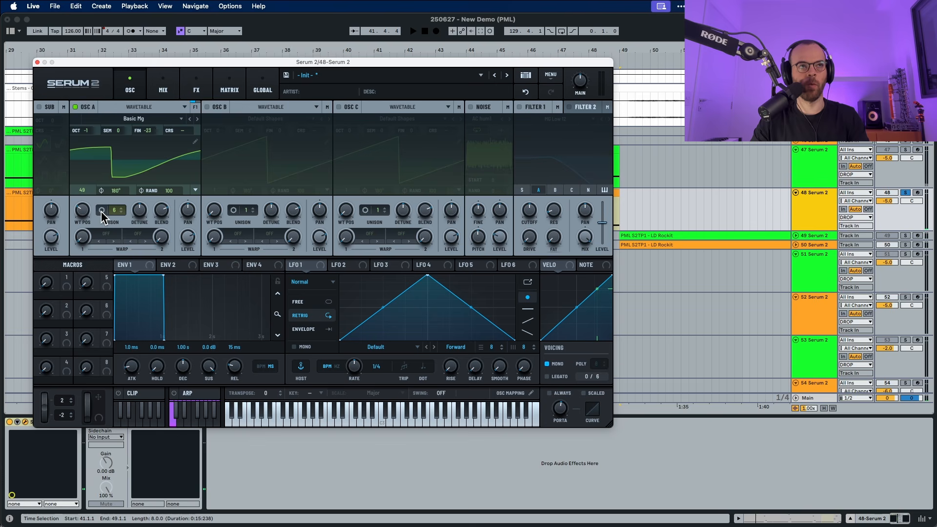
Narrow Oscillator A's unison width to 15 in its unison settings and play the bassline.
{"action": "left_click", "coordinate": [101, 211]}
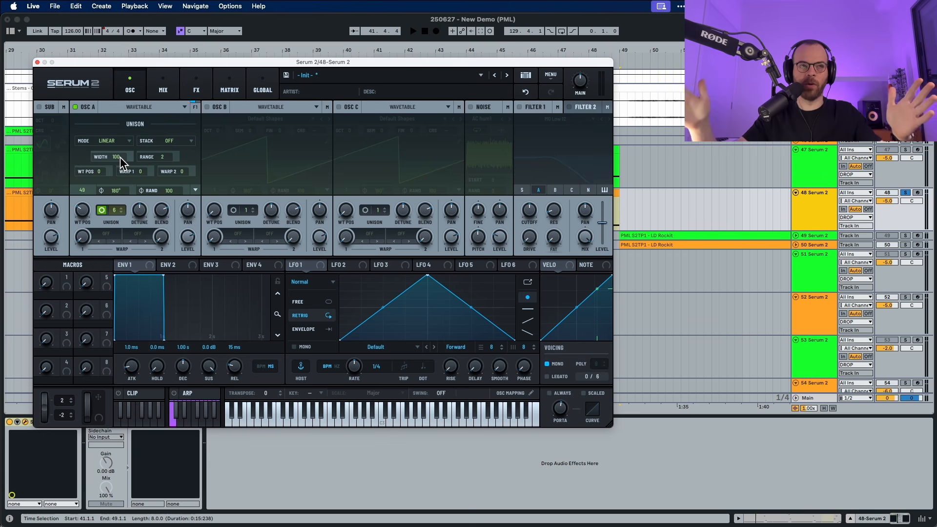
{"action": "left_click_drag", "start_coordinate": [120, 157], "coordinate": [117, 207]}
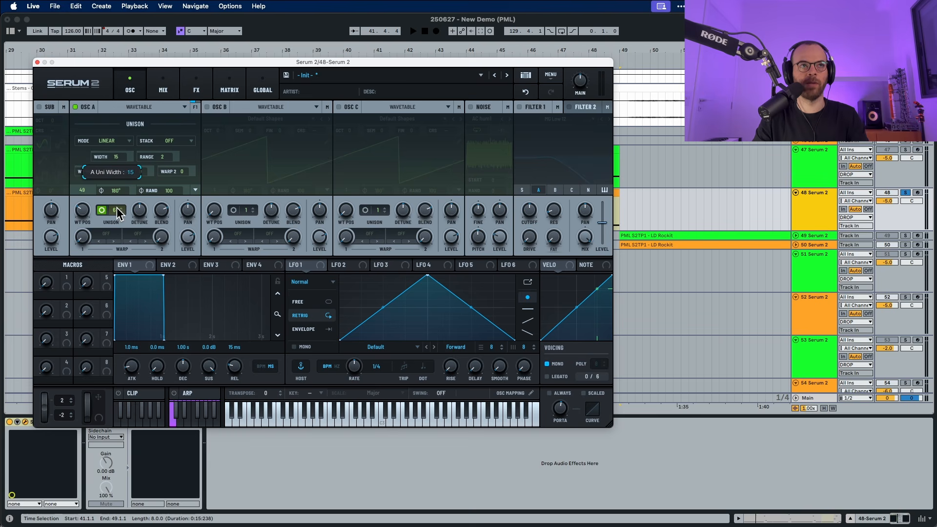
{"action": "key", "text": "space"}
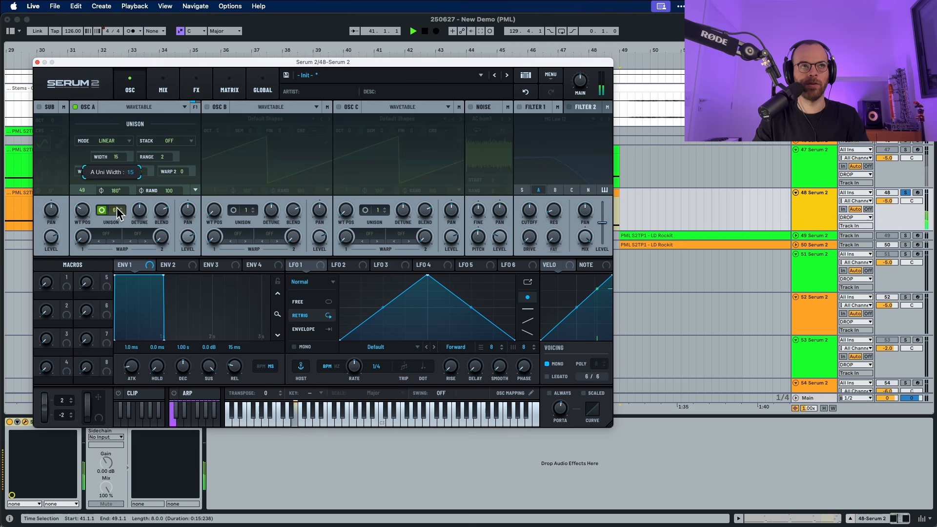
Try a unison width of 100 on Oscillator A while the bassline plays.
{"action": "double_click", "coordinate": [115, 159]}
{"action": "type", "text": "100"}
{"action": "key", "text": "Return"}
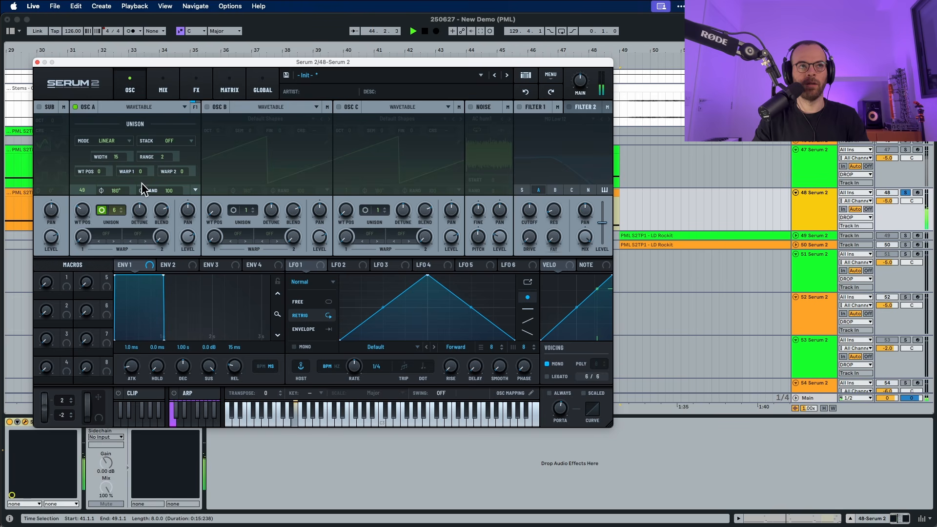
Close Oscillator A's unison settings, reduce its unison detune and audition the bassline.
{"action": "left_click", "coordinate": [101, 210]}
{"action": "key", "text": "space"}
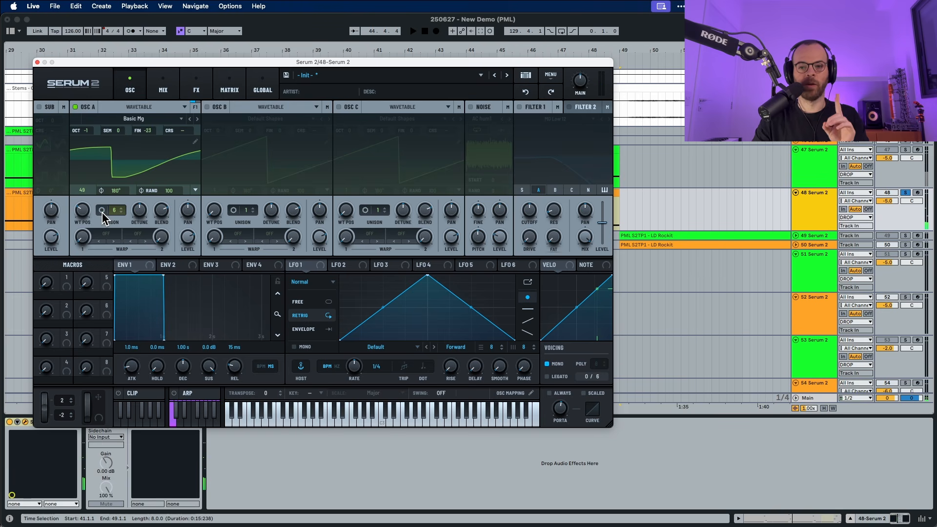
{"action": "left_click_drag", "start_coordinate": [142, 203], "coordinate": [141, 210]}
{"action": "key", "text": "space"}
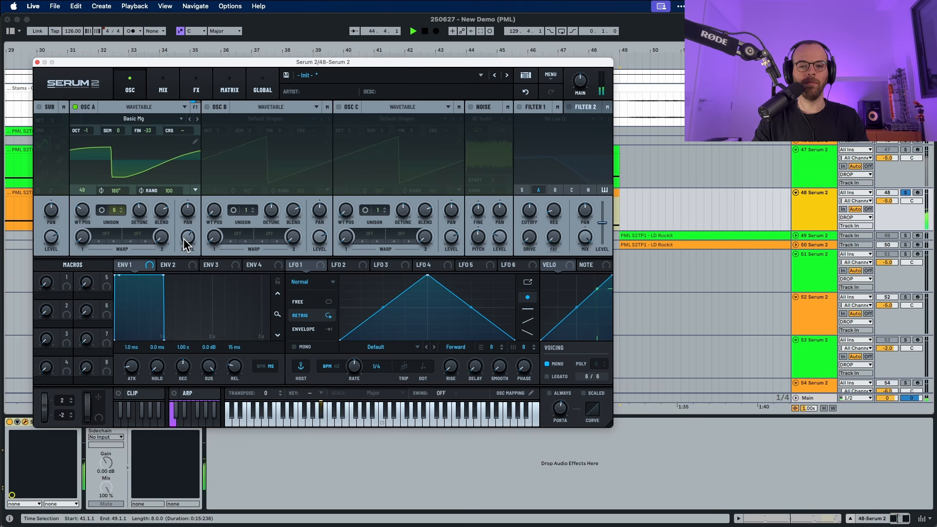
{"action": "key", "text": "space"}
Enable Oscillator B and load the Basic Mini wavetable from the Analog category.
{"action": "left_click", "coordinate": [207, 106]}
{"action": "left_click", "coordinate": [251, 107]}
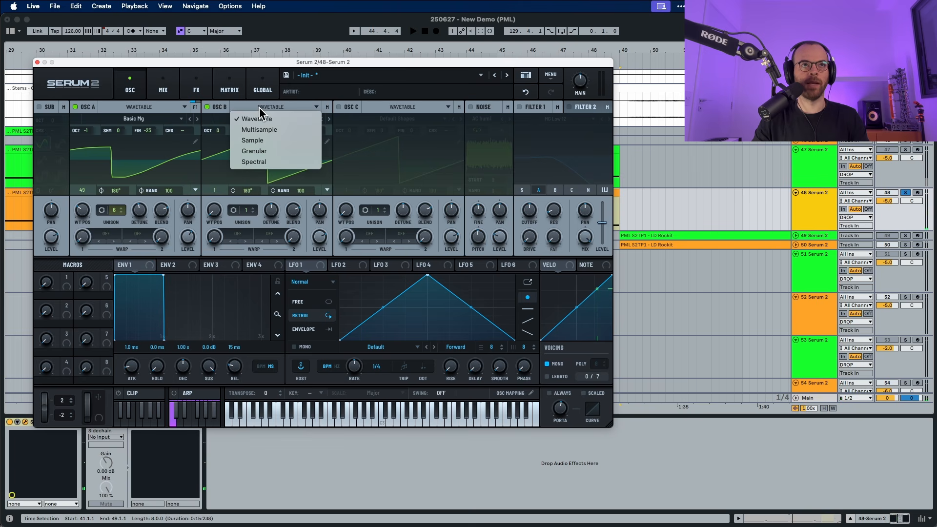
{"action": "left_click", "coordinate": [236, 108]}
{"action": "left_click", "coordinate": [244, 119]}
{"action": "mouse_move", "coordinate": [314, 129]}
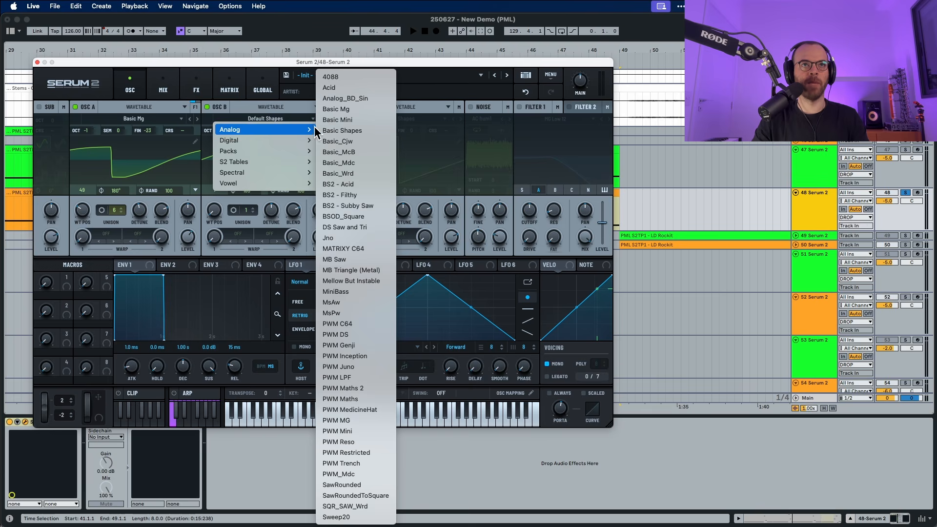
{"action": "left_click", "coordinate": [347, 123]}
Tune Oscillator B to octave -1 and fine -23, and set its level to 79% while auditioning the bassline.
{"action": "key", "text": "space"}
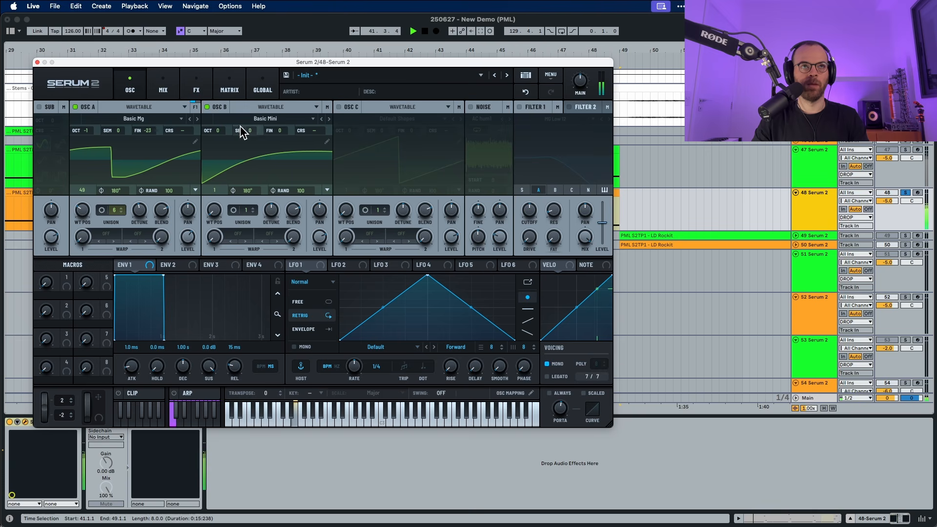
{"action": "left_click_drag", "start_coordinate": [218, 135], "coordinate": [218, 142]}
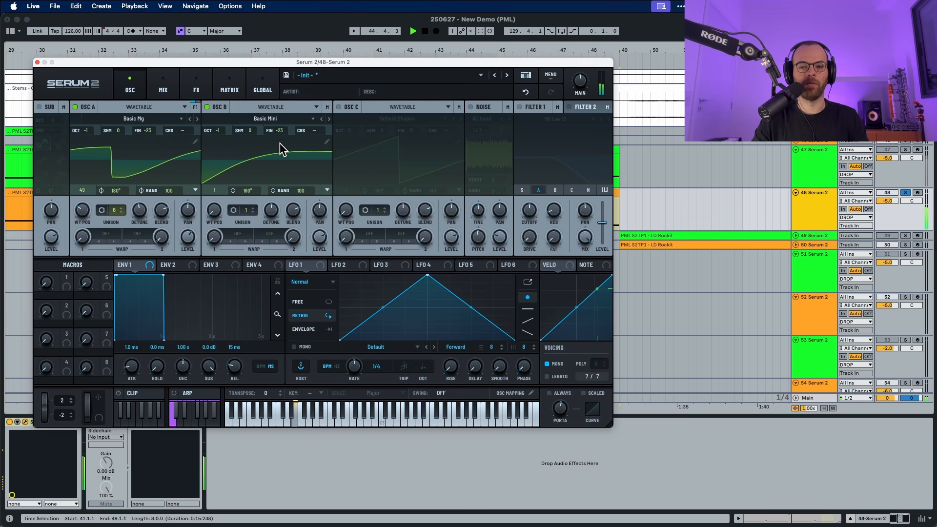
{"action": "key", "text": "space"}
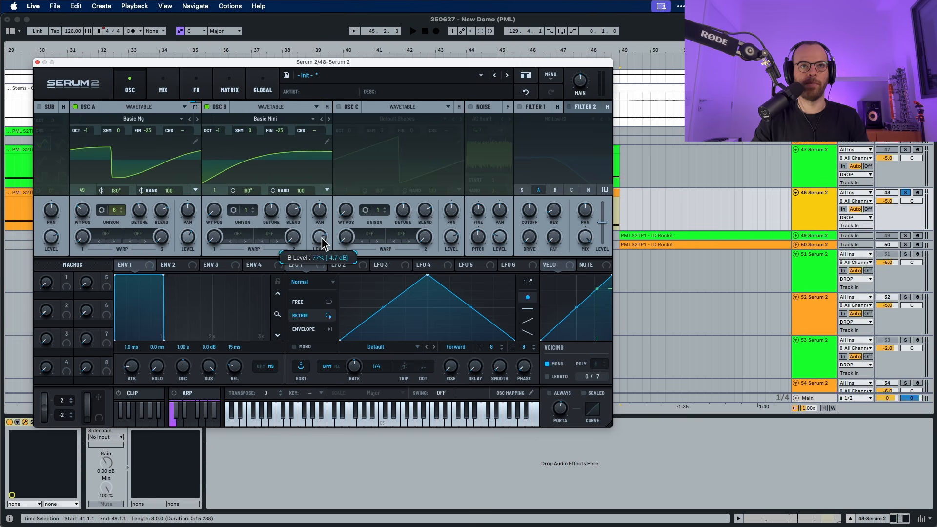
{"action": "key", "text": "space"}
{"action": "scroll", "coordinate": [320, 238], "scroll_direction": "up", "scroll_amount": 1}
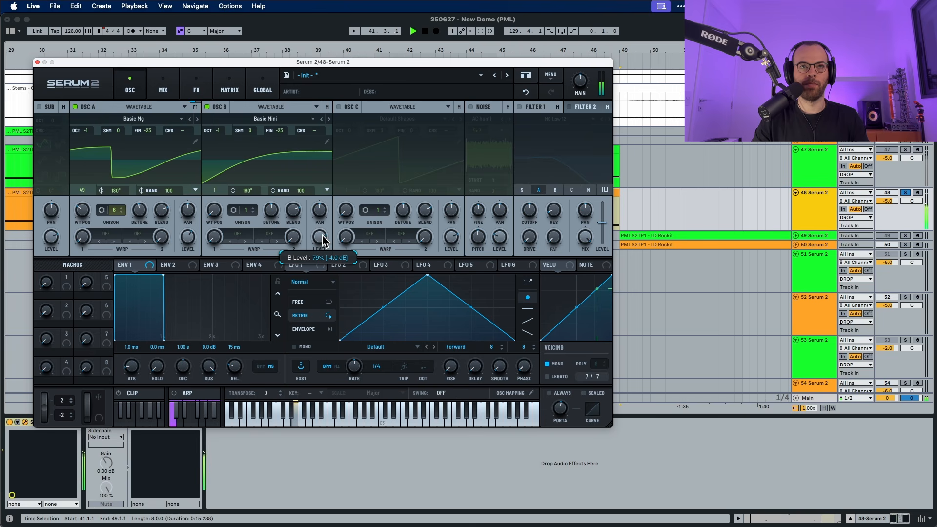
{"action": "key", "text": "space"}
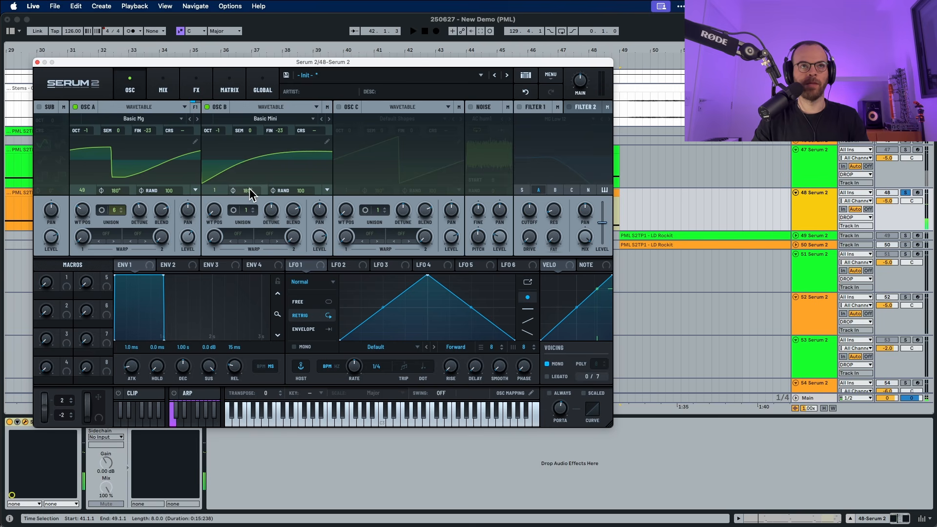
Set Oscillator B's phase to 269° and audition the bassline.
{"action": "left_click_drag", "start_coordinate": [250, 189], "coordinate": [257, 165]}
{"action": "key", "text": "space"}
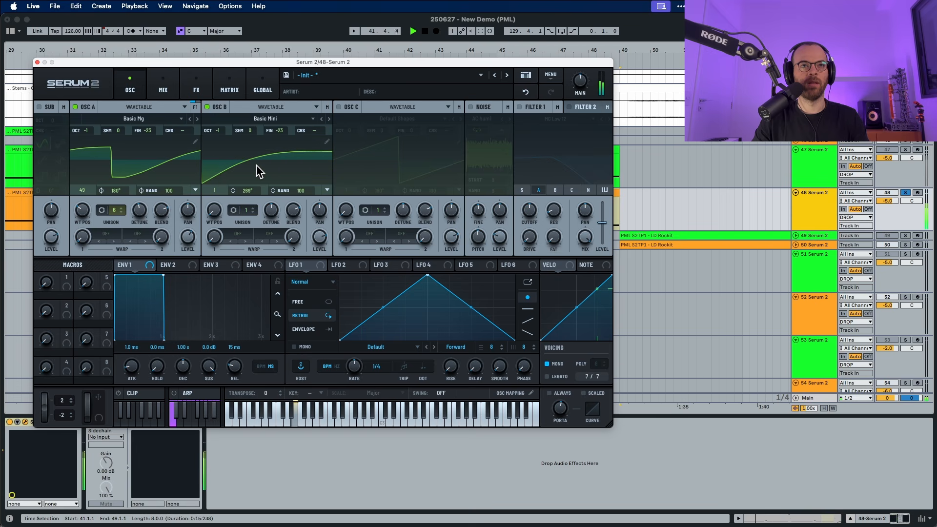
{"action": "key", "text": "space"}
Set Oscillator B's random phase to 0, adjust its phase to 268° and audition the bassline.
{"action": "left_click_drag", "start_coordinate": [300, 190], "coordinate": [300, 307]}
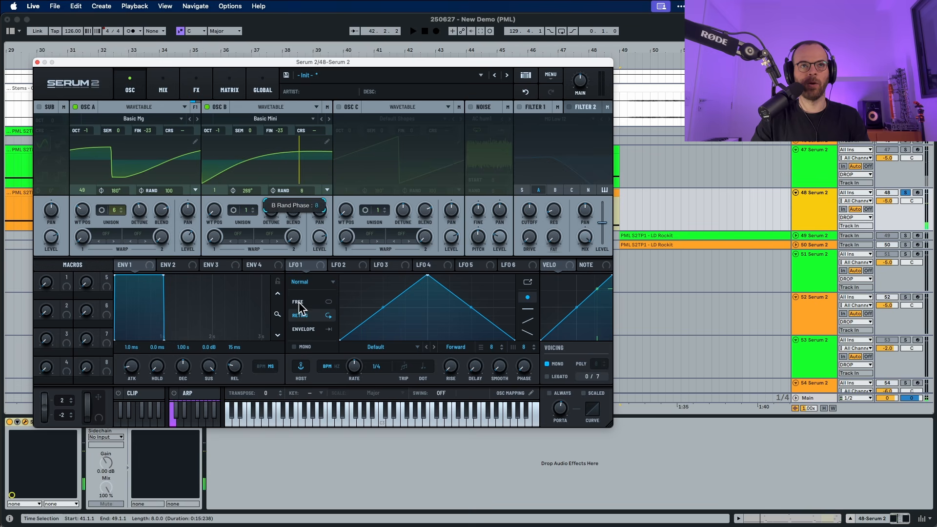
{"action": "key", "text": "space"}
{"action": "key", "text": "space"}
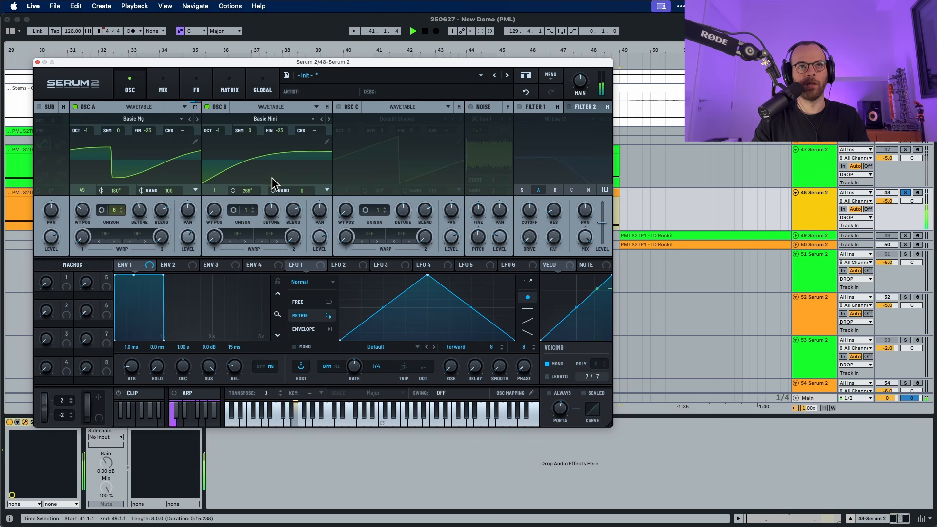
{"action": "left_click_drag", "start_coordinate": [233, 190], "coordinate": [233, 190]}
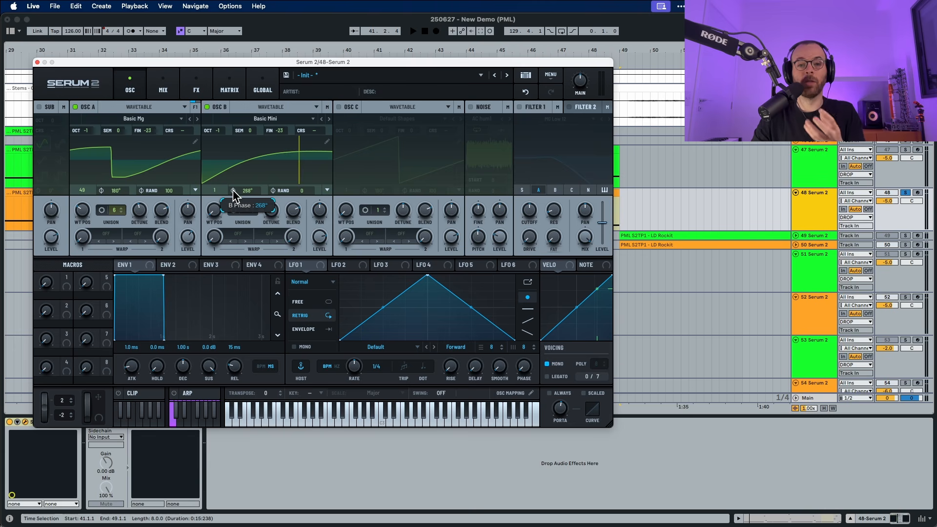
{"action": "key", "text": "space"}
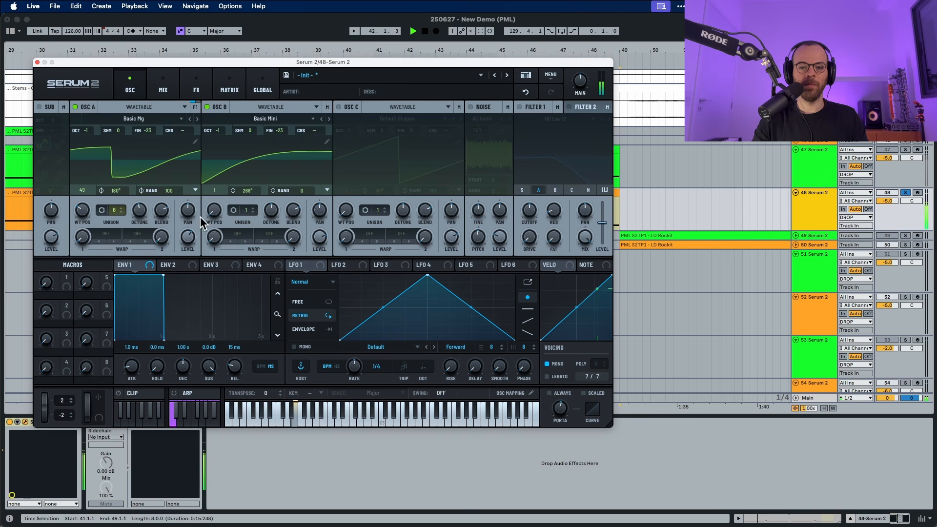
{"action": "key", "text": "space"}
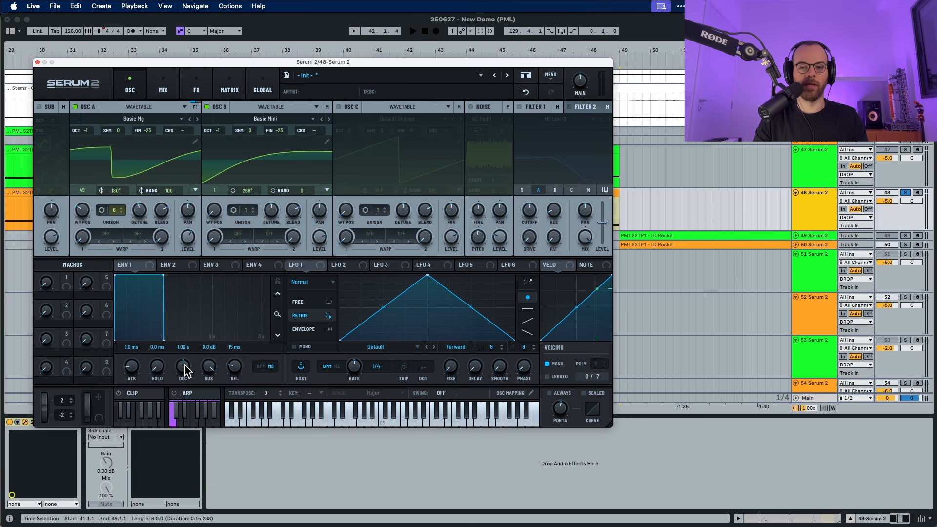
Set Envelope 1's decay to 888 ms and release to 112 ms, then play the bassline.
{"action": "scroll", "coordinate": [185, 366], "scroll_direction": "down", "scroll_amount": 2}
{"action": "scroll", "coordinate": [185, 367], "scroll_direction": "down", "scroll_amount": 2}
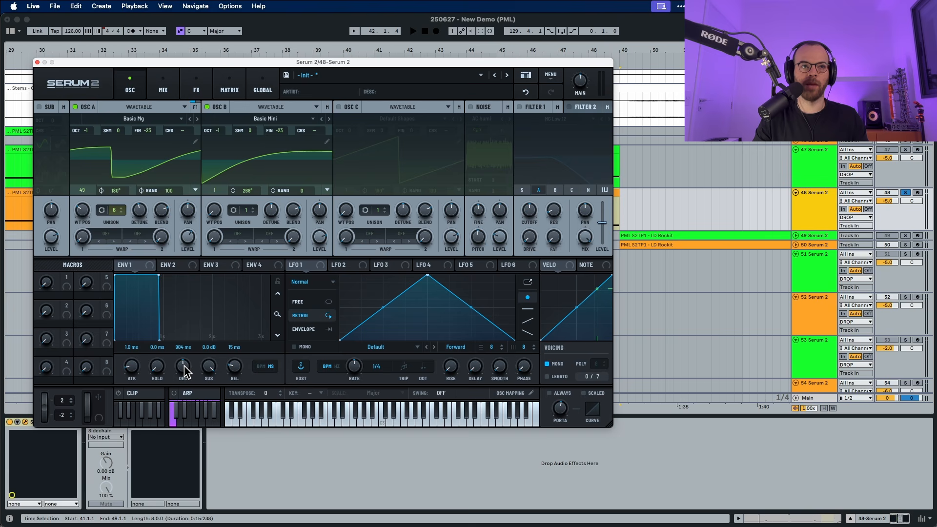
{"action": "left_click_drag", "start_coordinate": [227, 367], "coordinate": [230, 360]}
{"action": "key", "text": "space"}
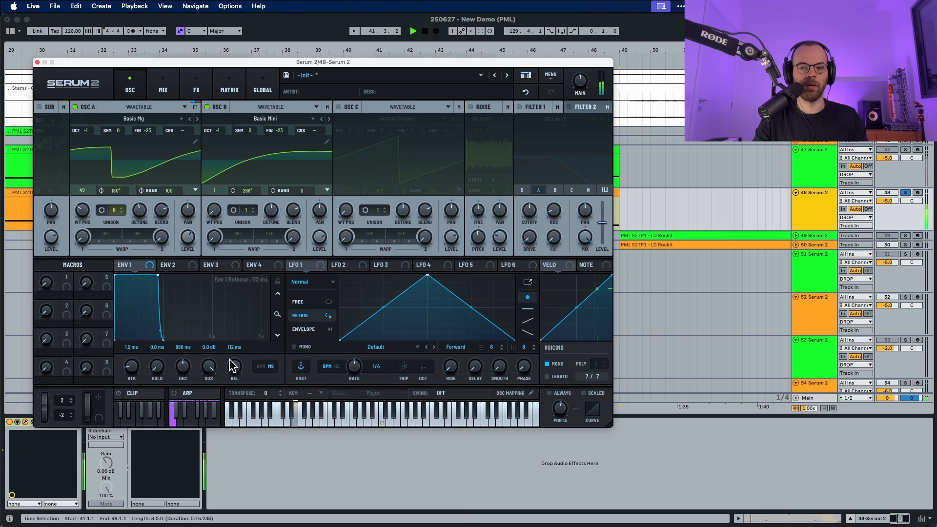
{"action": "key", "text": "space"}
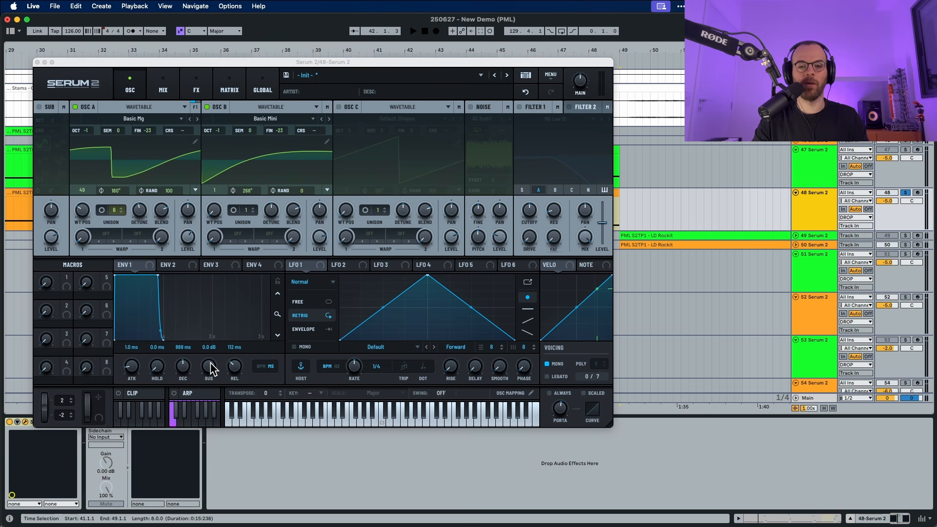
{"action": "key", "text": "space"}
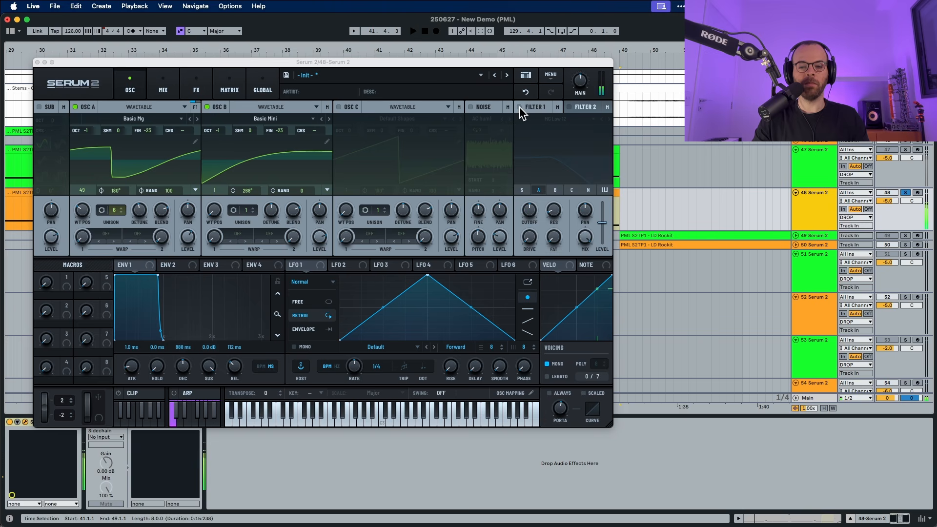
Enable Filter 1 with the MG Low 24 type, route Oscillator B through it and audition the result.
{"action": "left_click", "coordinate": [519, 107]}
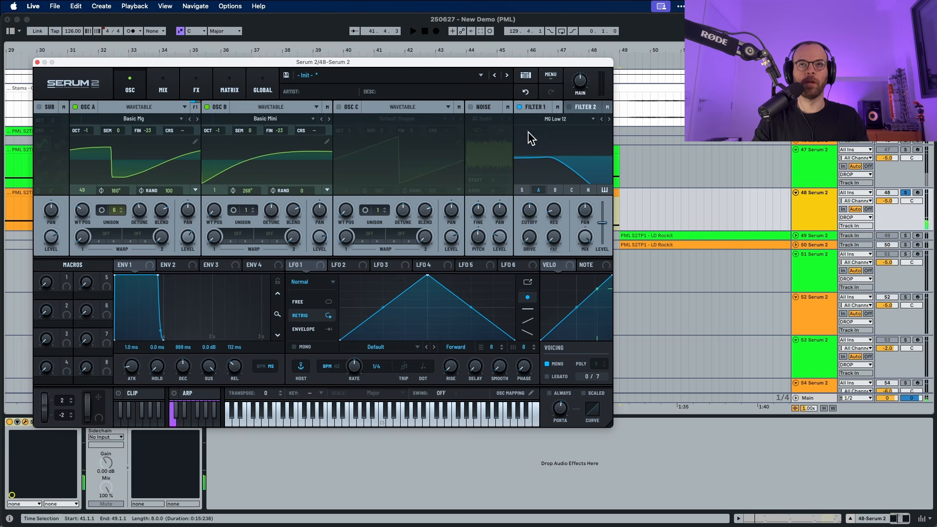
{"action": "left_click", "coordinate": [609, 119]}
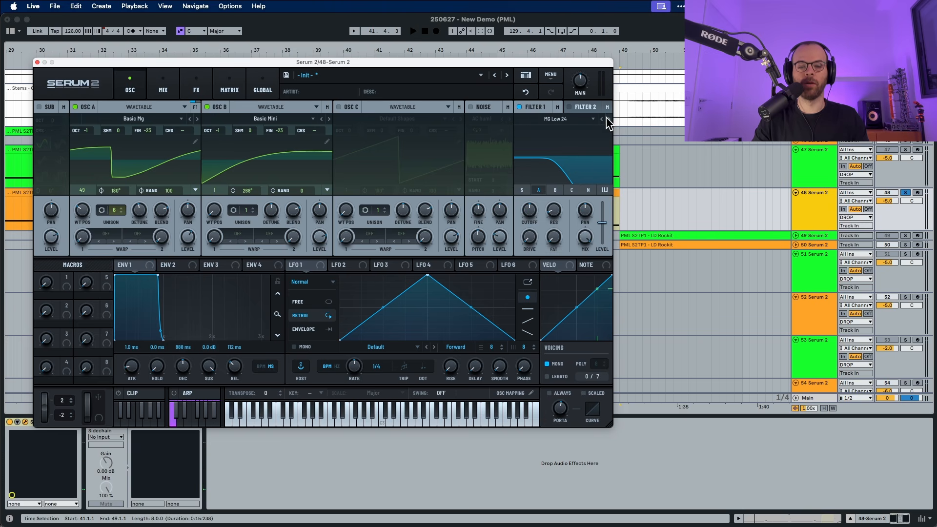
{"action": "left_click", "coordinate": [555, 190]}
{"action": "key", "text": "space"}
{"action": "key", "text": "space"}
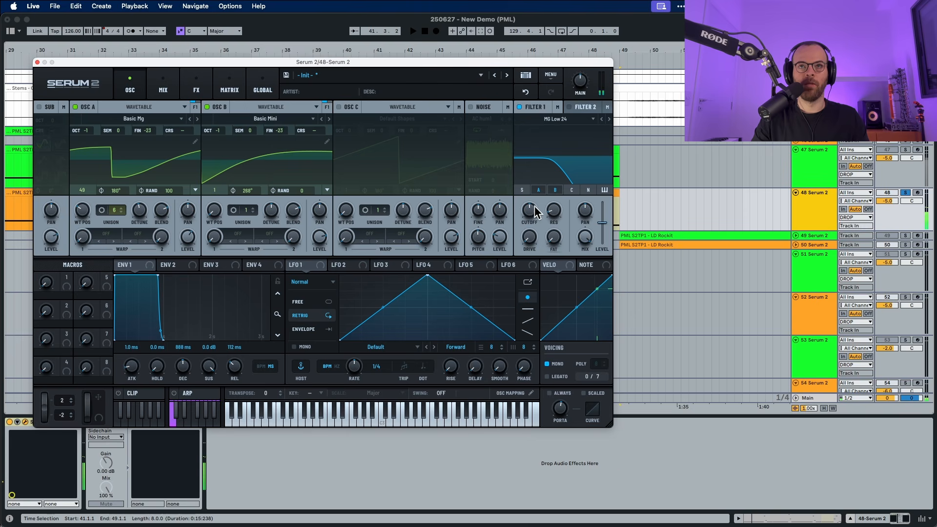
Set Filter 1's cutoff to about 279 Hz, drive to 50% and fat to 49% while auditioning the bassline.
{"action": "left_click_drag", "start_coordinate": [532, 211], "coordinate": [534, 214]}
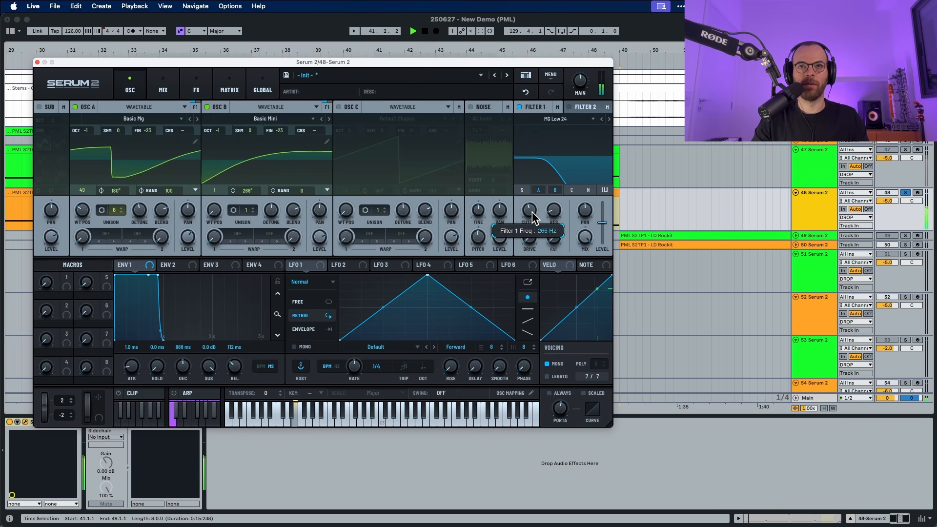
{"action": "left_click_drag", "start_coordinate": [532, 212], "coordinate": [535, 180]}
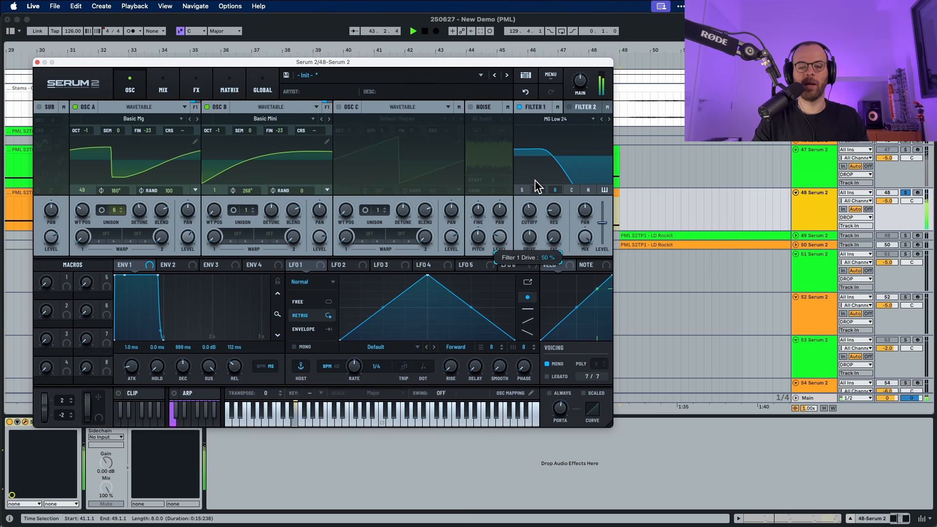
{"action": "left_click_drag", "start_coordinate": [553, 237], "coordinate": [552, 210]}
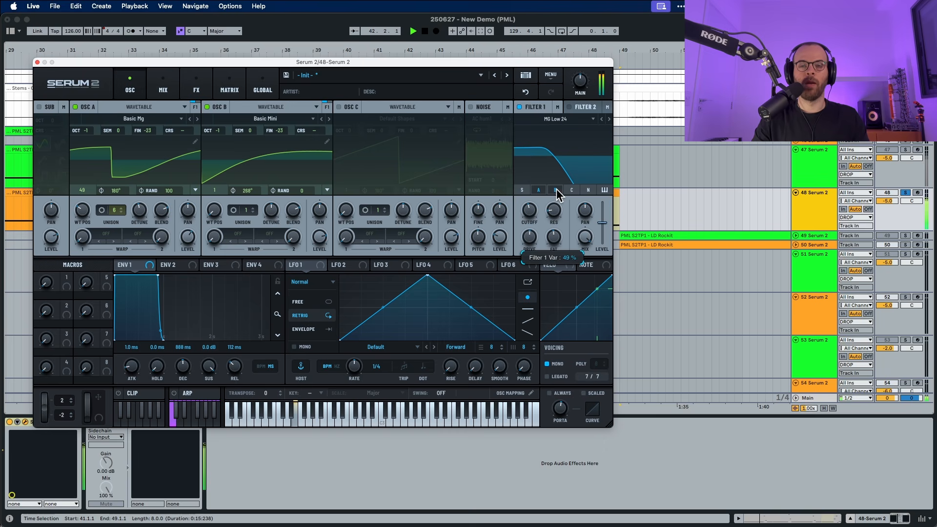
{"action": "key", "text": "space"}
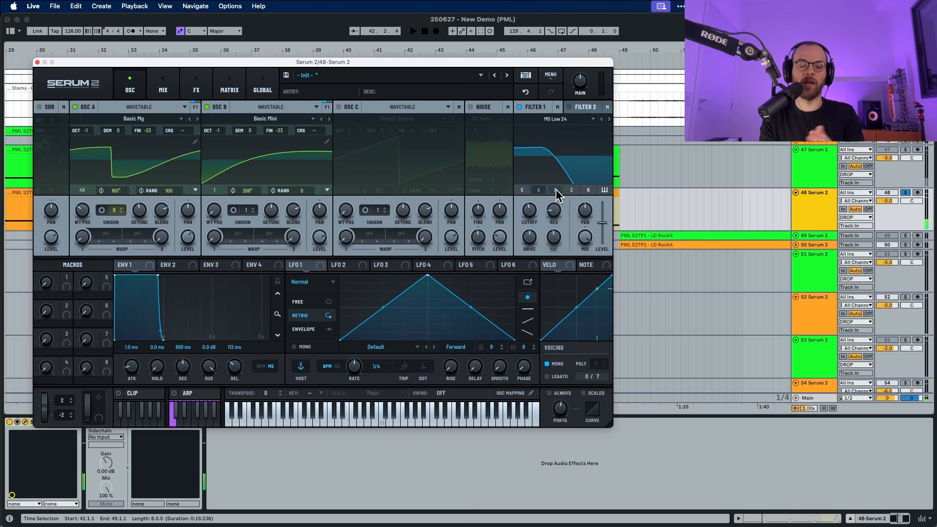
{"action": "left_click", "coordinate": [555, 190]}
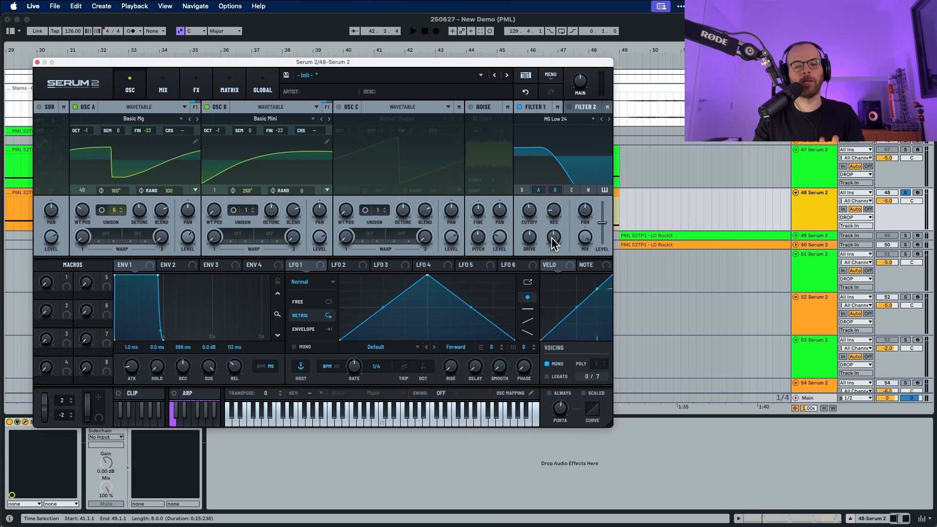
{"action": "key", "text": "space"}
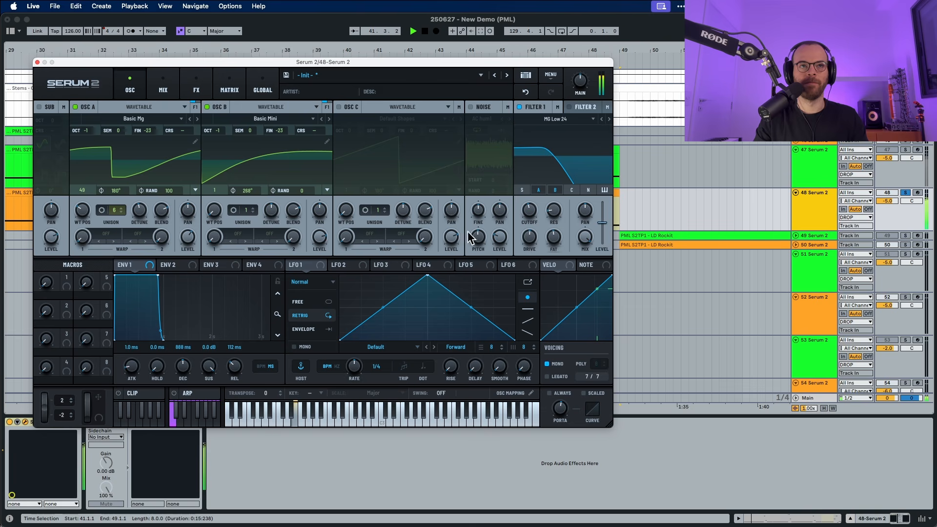
{"action": "key", "text": "space"}
Assign Envelope 2 to Filter 1's cutoff with a modulation amount of 55% and audition the bassline.
{"action": "left_click", "coordinate": [169, 266]}
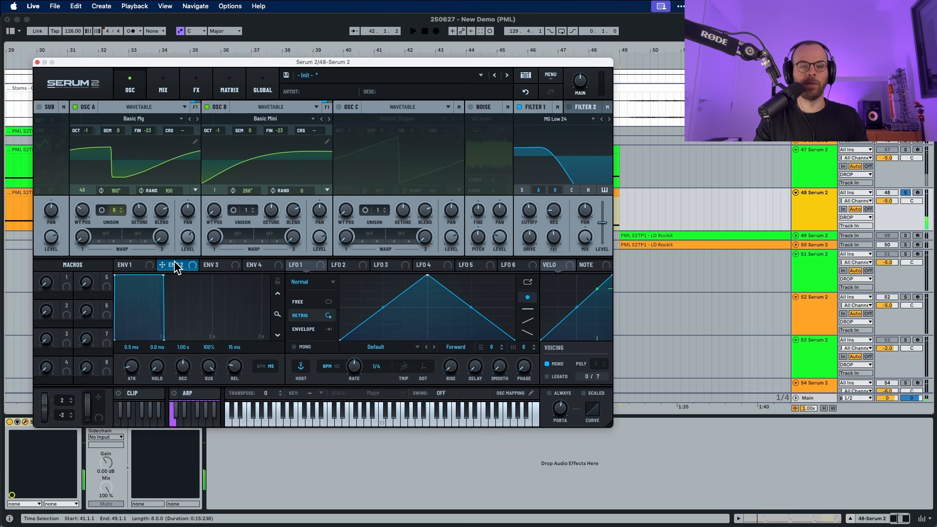
{"action": "left_click_drag", "start_coordinate": [189, 267], "coordinate": [522, 216]}
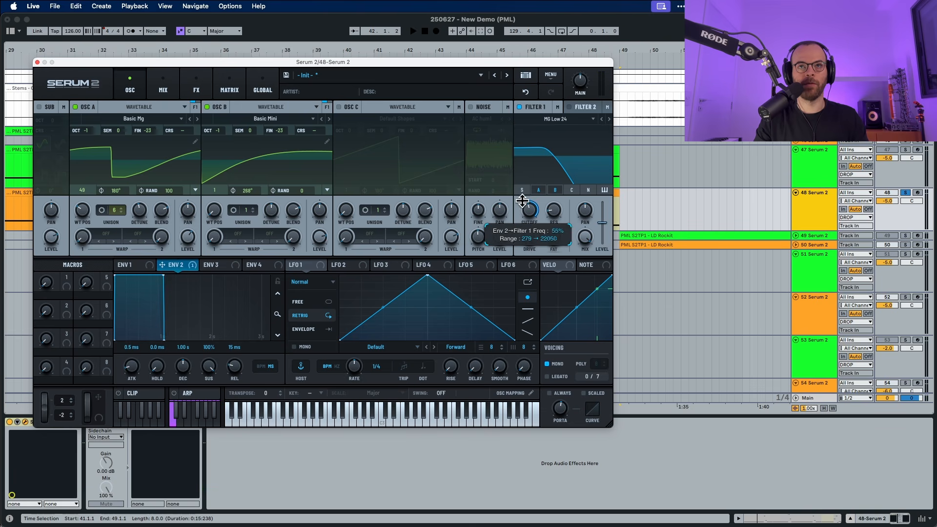
{"action": "key", "text": "space"}
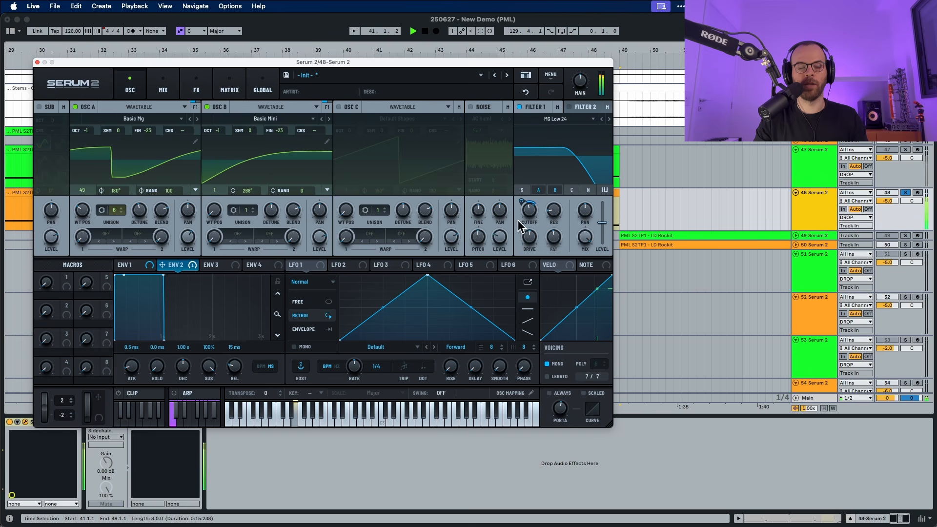
{"action": "key", "text": "space"}
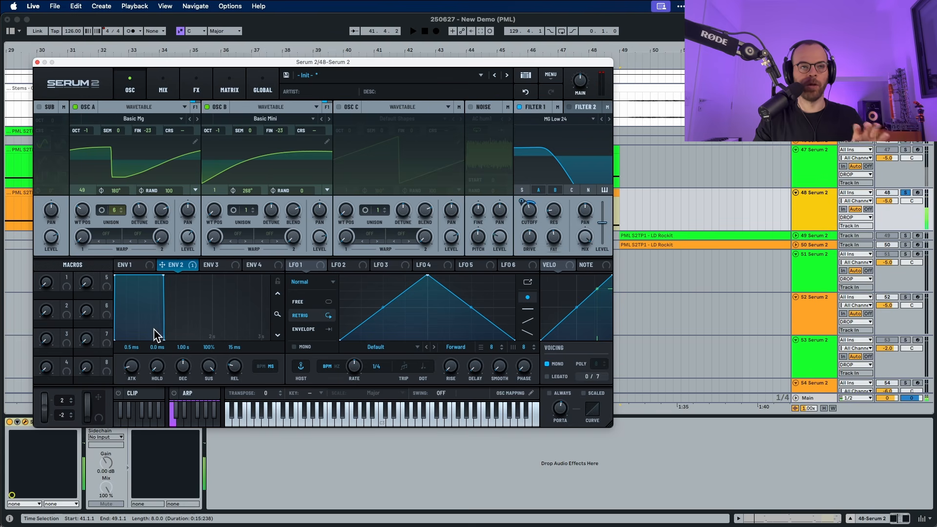
Set Envelope 2's sustain to 17% and decay to 881 ms, and audition the filter movement.
{"action": "left_click_drag", "start_coordinate": [209, 372], "coordinate": [211, 504]}
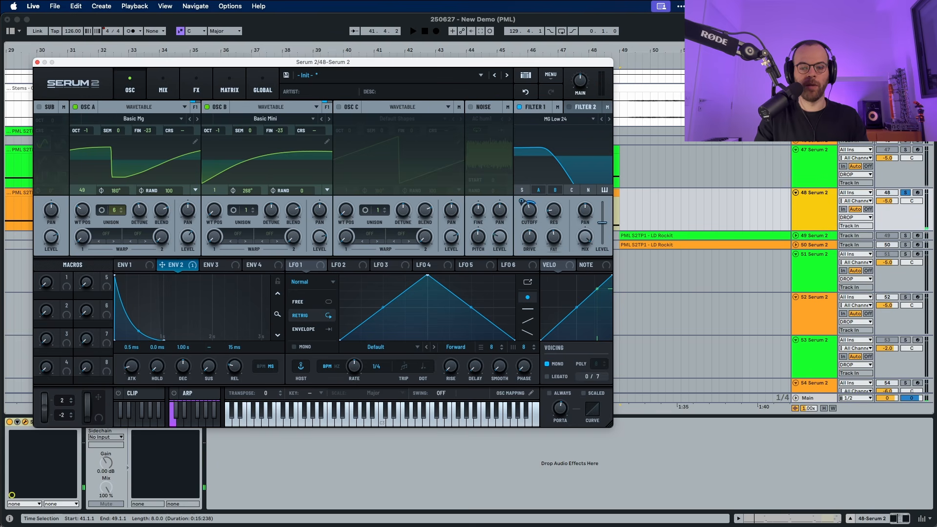
{"action": "left_click_drag", "start_coordinate": [211, 359], "coordinate": [218, 319]}
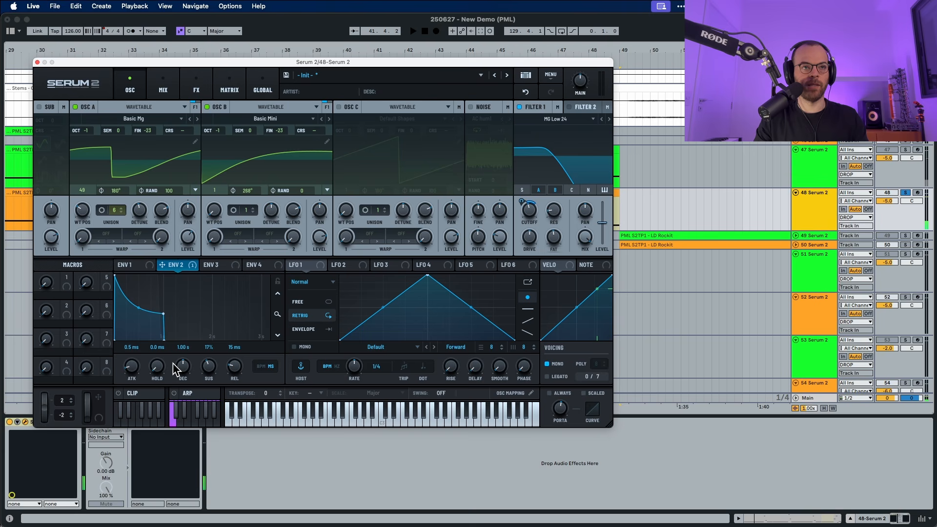
{"action": "left_click_drag", "start_coordinate": [173, 364], "coordinate": [173, 365]}
{"action": "key", "text": "space"}
{"action": "key", "text": "space"}
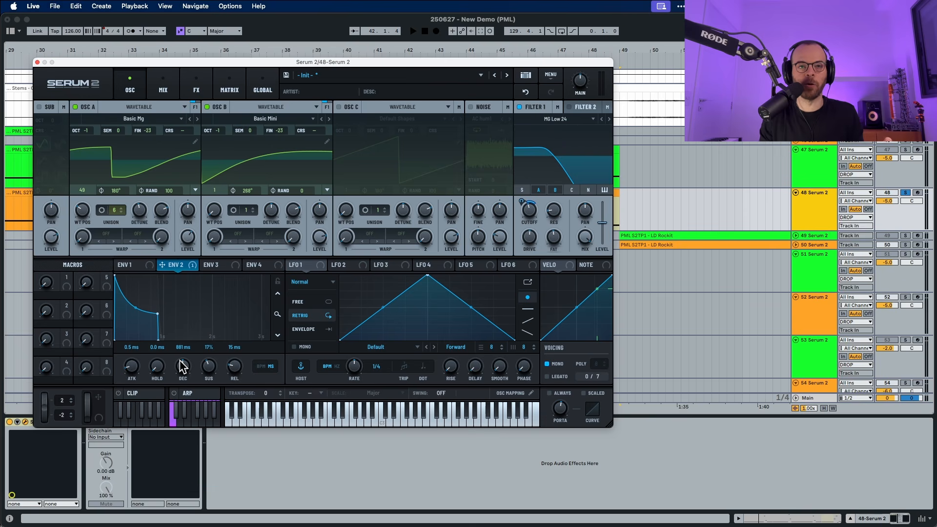
{"action": "key", "text": "space"}
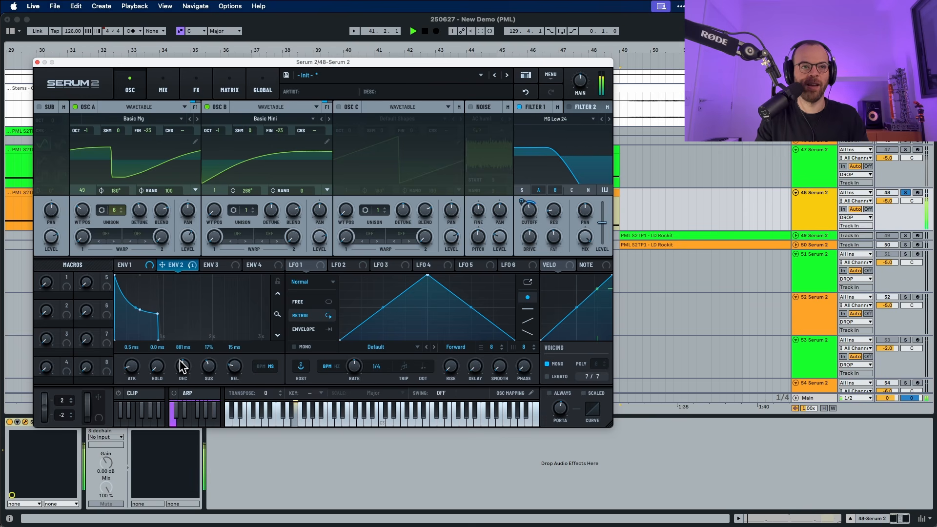
{"action": "key", "text": "space"}
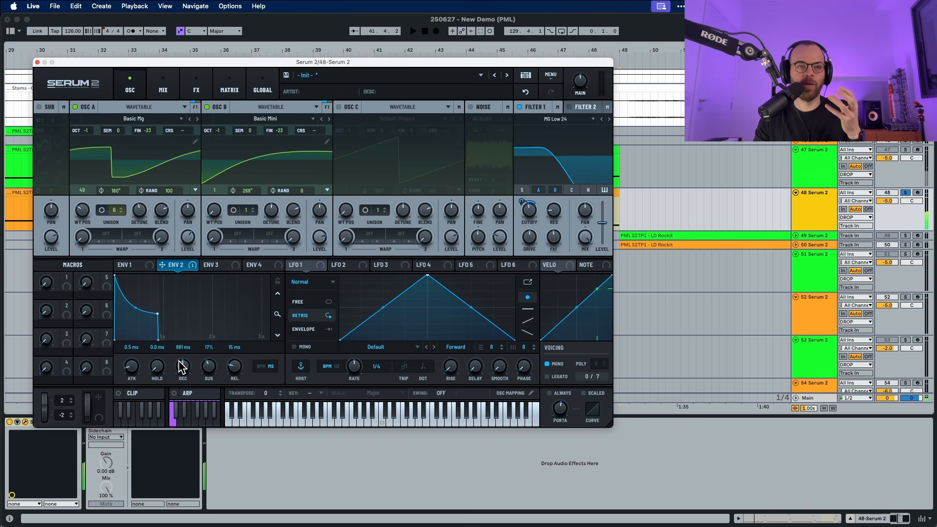
Audition the bassline and reshape LFO 1 into a falling ramp with a dotted 1/8 rate.
{"action": "key", "text": "space"}
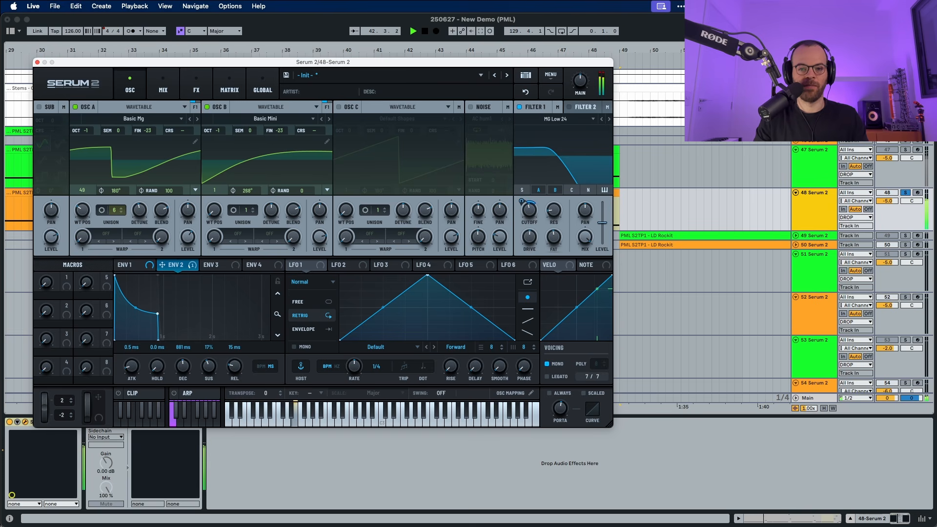
{"action": "key", "text": "space"}
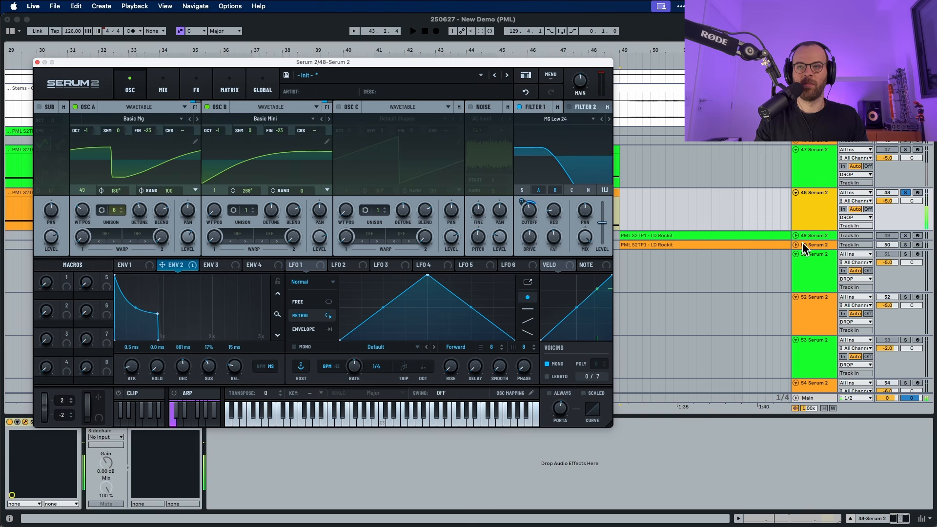
{"action": "left_click", "coordinate": [802, 243]}
{"action": "left_click", "coordinate": [298, 263]}
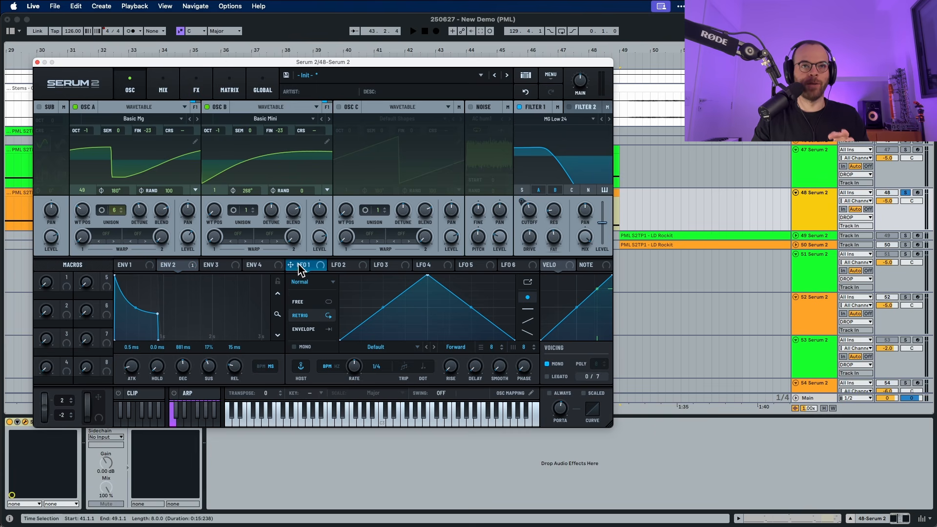
{"action": "left_click_drag", "start_coordinate": [428, 275], "coordinate": [301, 240]}
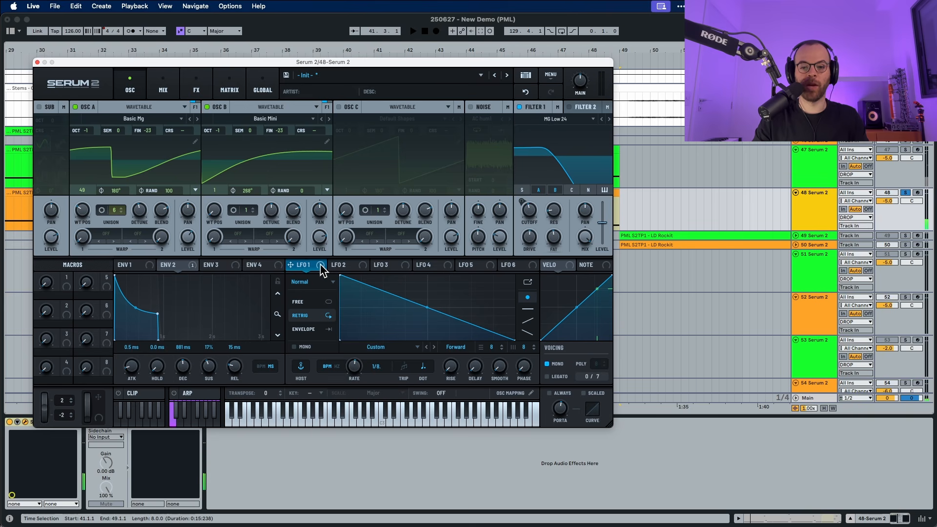
Assign LFO 1 to Filter 1's cutoff with a modulation amount of 22% and audition the bassline.
{"action": "left_click_drag", "start_coordinate": [321, 268], "coordinate": [523, 215]}
{"action": "key", "text": "space"}
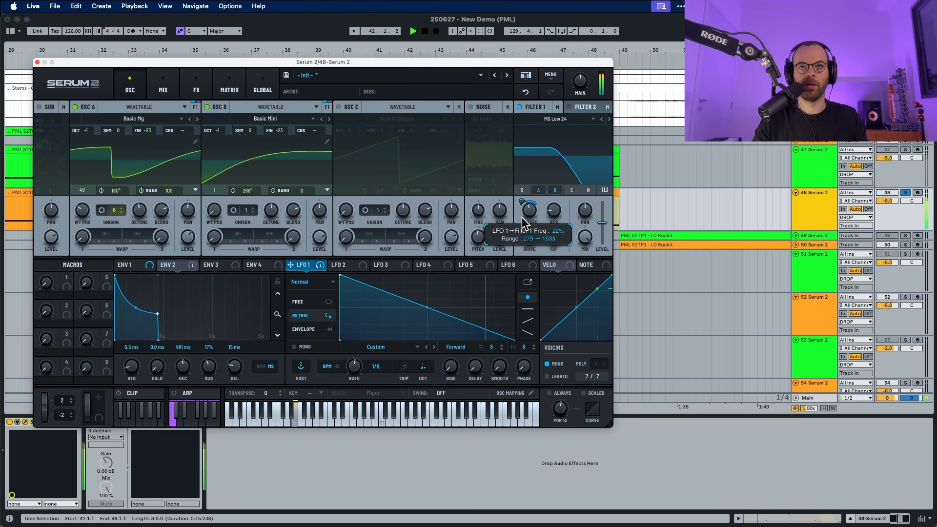
{"action": "key", "text": "space"}
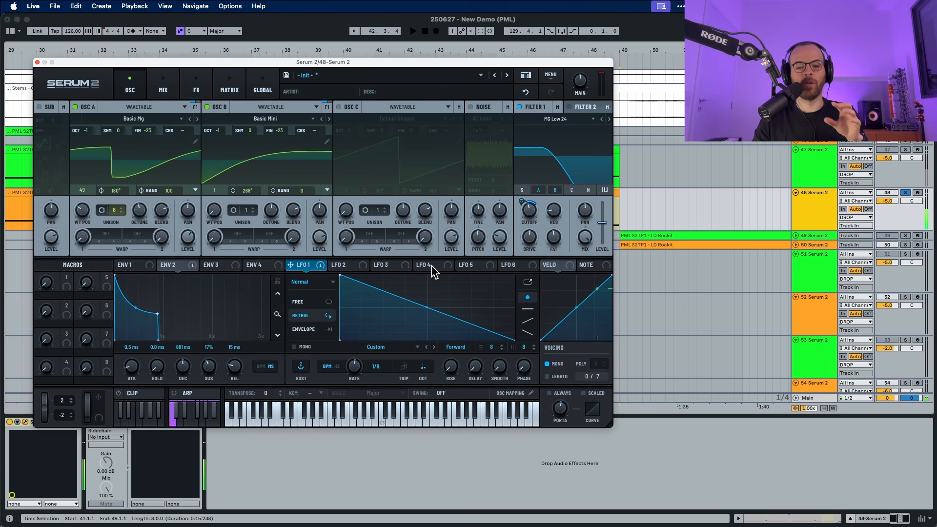
Set LFO 1 to Free mode and bend its falling ramp into a steep-then-flat curve while auditioning the bassline.
{"action": "left_click", "coordinate": [301, 303]}
{"action": "key", "text": "space"}
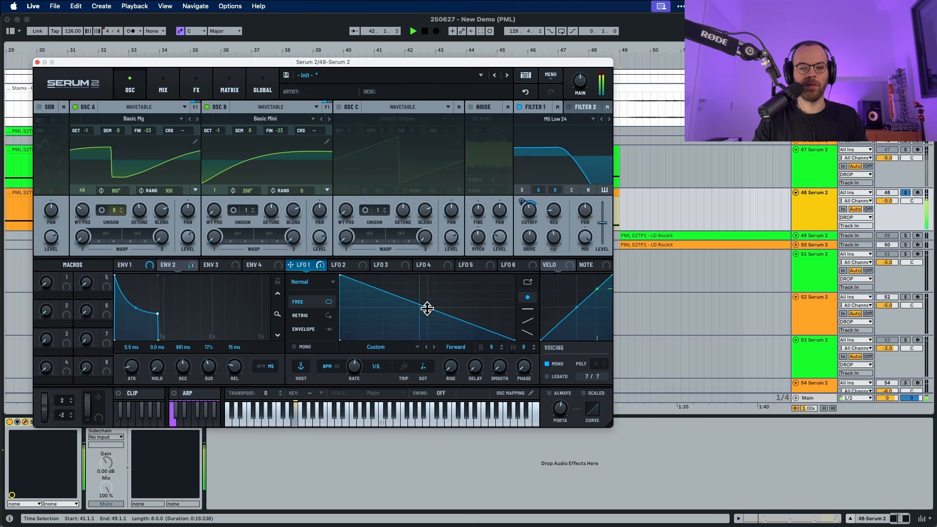
{"action": "key", "text": "space"}
{"action": "left_click_drag", "start_coordinate": [428, 307], "coordinate": [448, 319]}
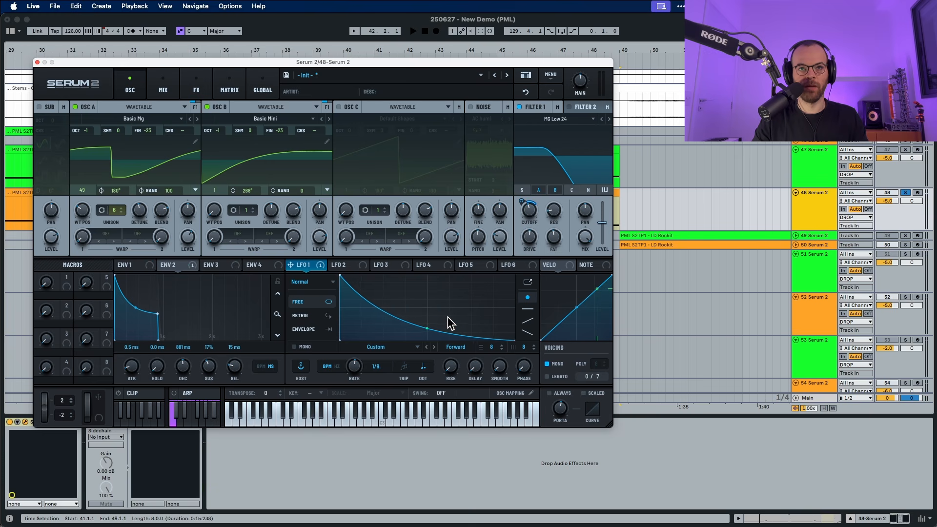
{"action": "key", "text": "space"}
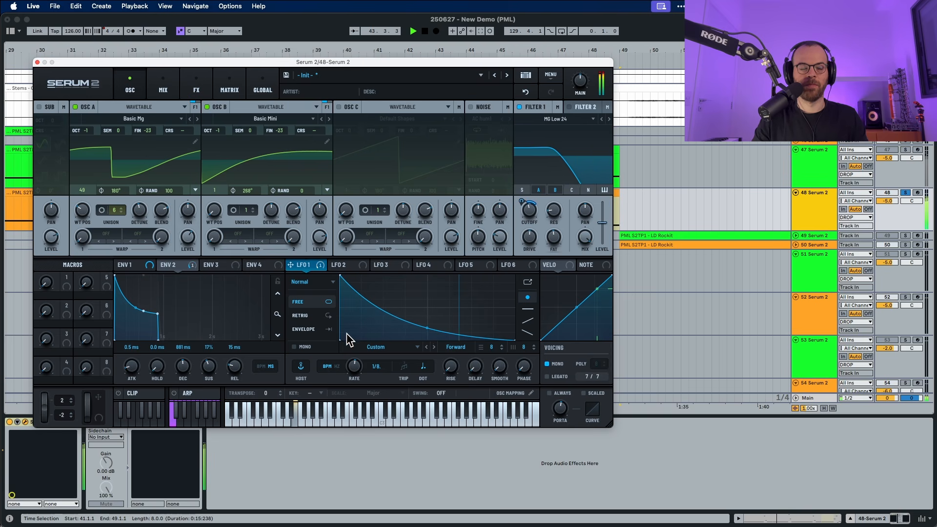
{"action": "key", "text": "space"}
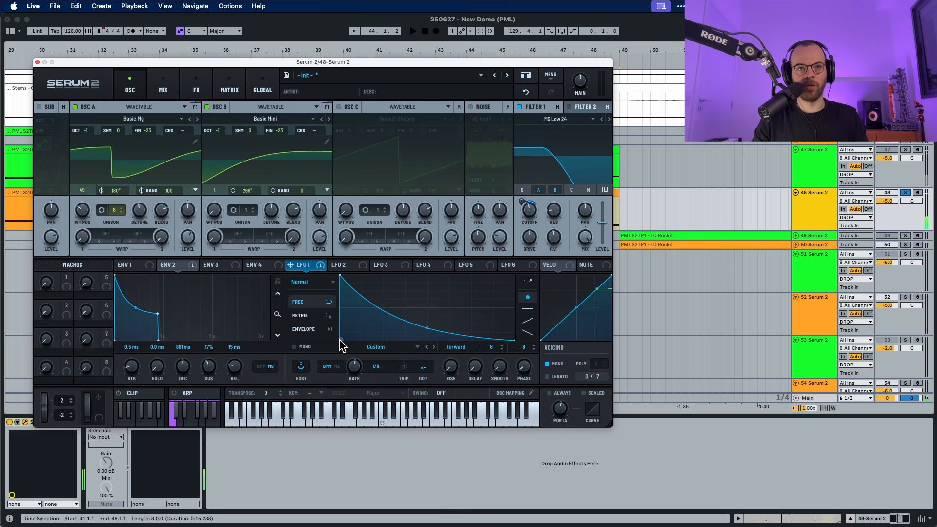
Edit LFO 1's start and end points so the falling curve jumps back to full level at the cycle's end, and audition it.
{"action": "left_click_drag", "start_coordinate": [340, 339], "coordinate": [339, 273]}
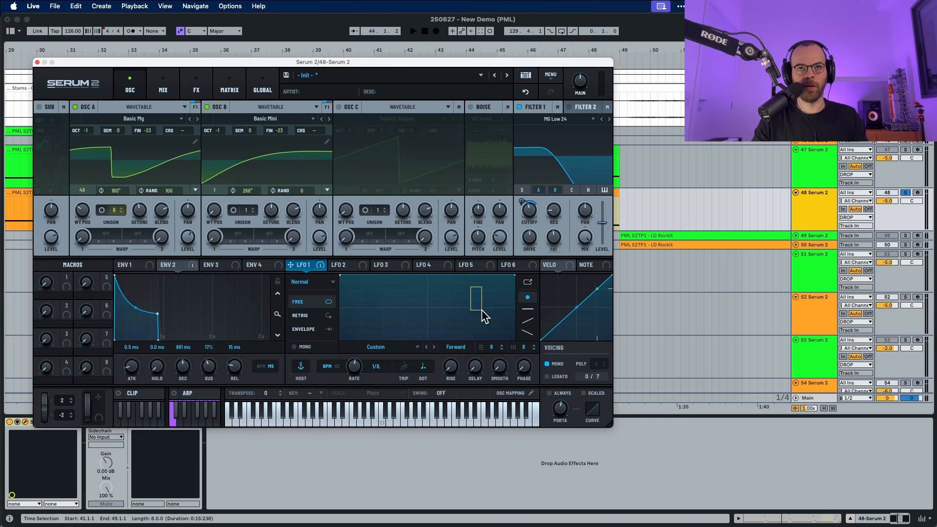
{"action": "left_click_drag", "start_coordinate": [474, 283], "coordinate": [530, 357]}
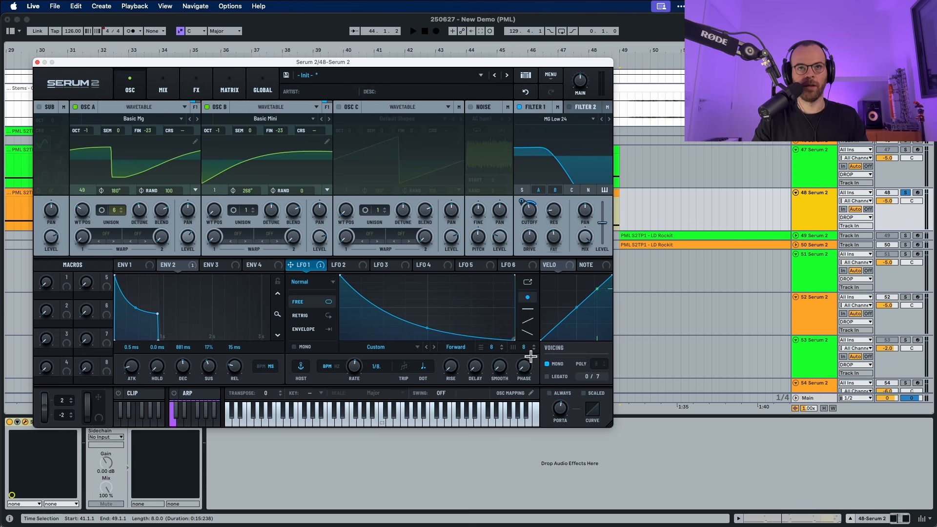
{"action": "key", "text": "space"}
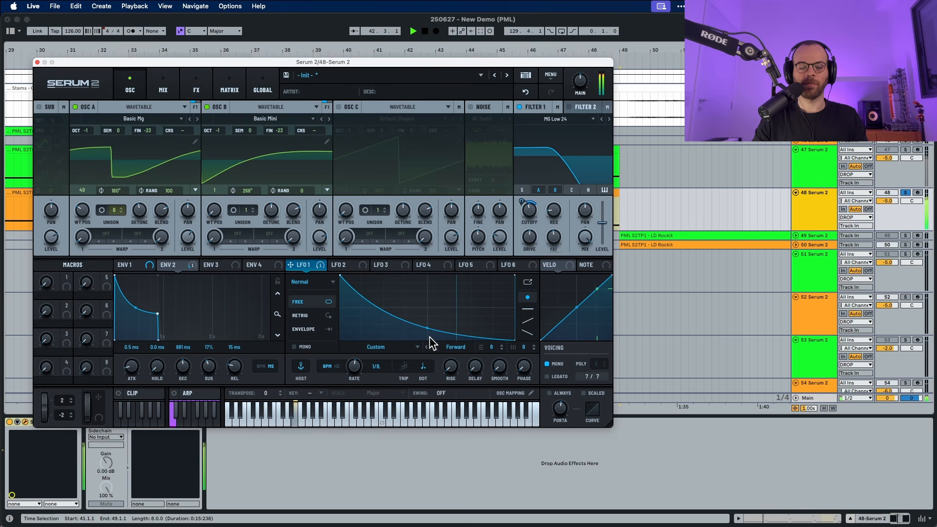
{"action": "key", "text": "space"}
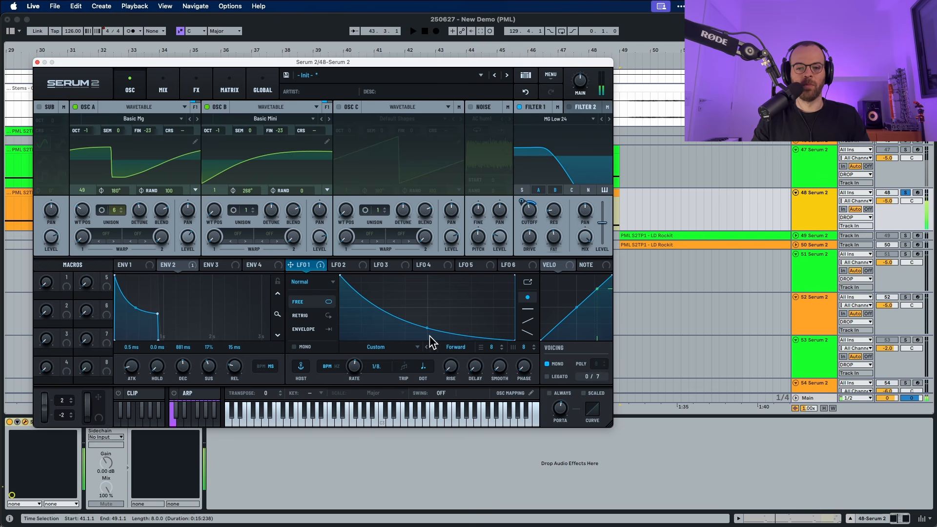
Shape LFO 2's triangle into a sharp central peak by curving its rising and falling slopes inward.
{"action": "left_click", "coordinate": [349, 268]}
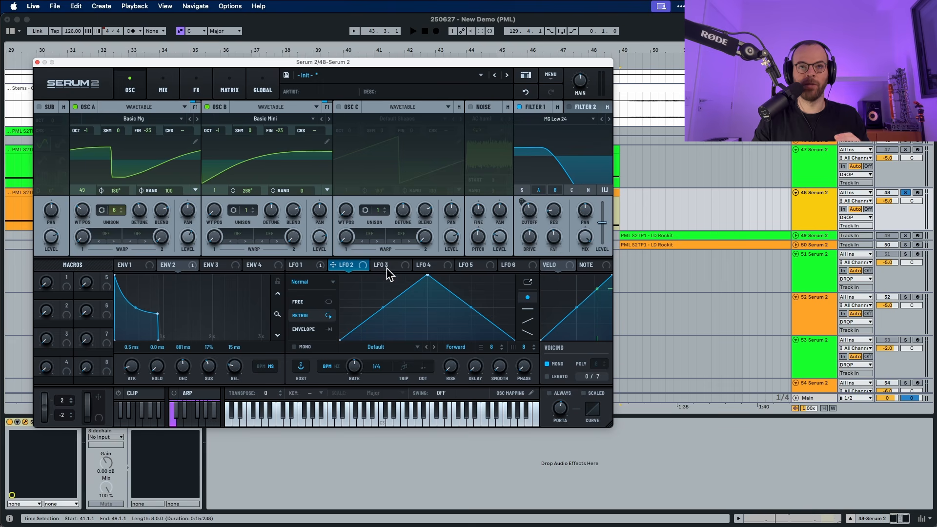
{"action": "left_click_drag", "start_coordinate": [384, 307], "coordinate": [413, 319]}
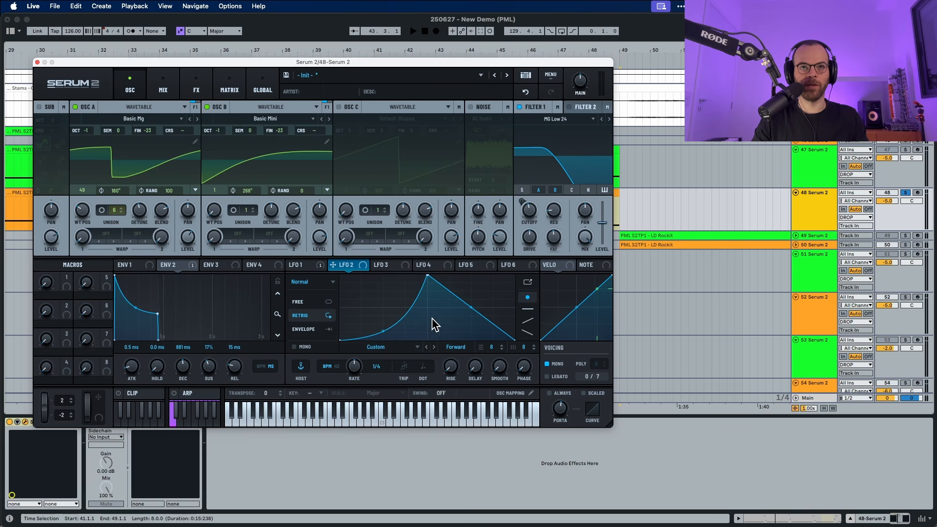
{"action": "left_click_drag", "start_coordinate": [469, 308], "coordinate": [494, 316]}
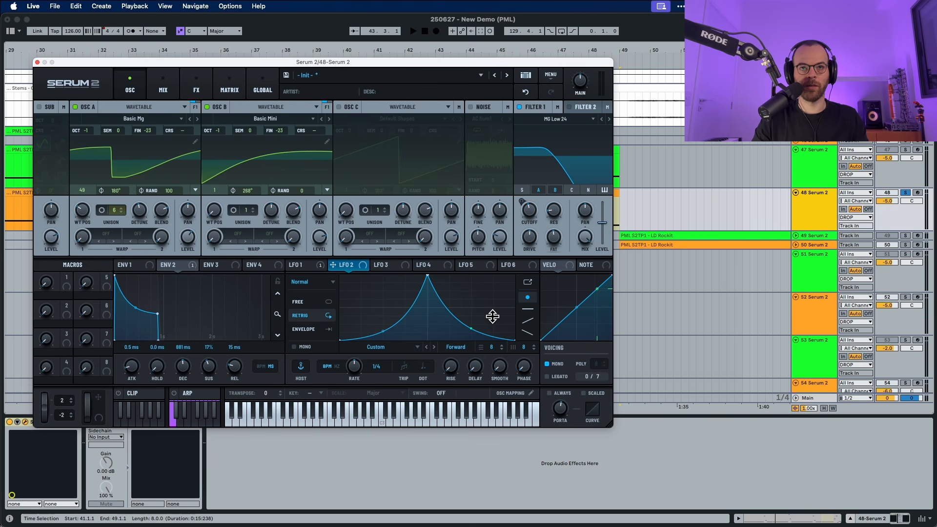
{"action": "left_click_drag", "start_coordinate": [384, 334], "coordinate": [384, 334]}
Assign LFO 2 to Filter 1's cutoff in Free mode at a 2 bar rate and audition the bassline.
{"action": "left_click_drag", "start_coordinate": [362, 266], "coordinate": [529, 210]}
{"action": "key", "text": "space"}
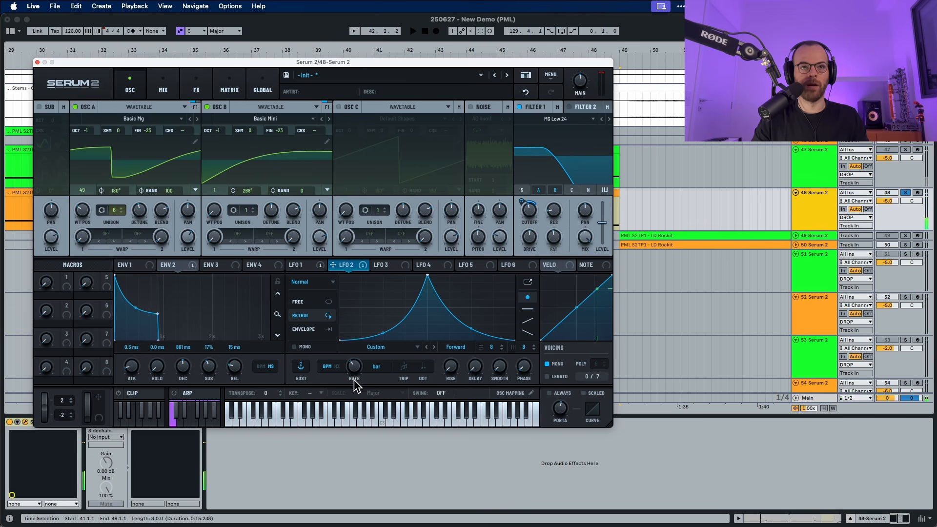
{"action": "left_click", "coordinate": [306, 304]}
{"action": "key", "text": "space"}
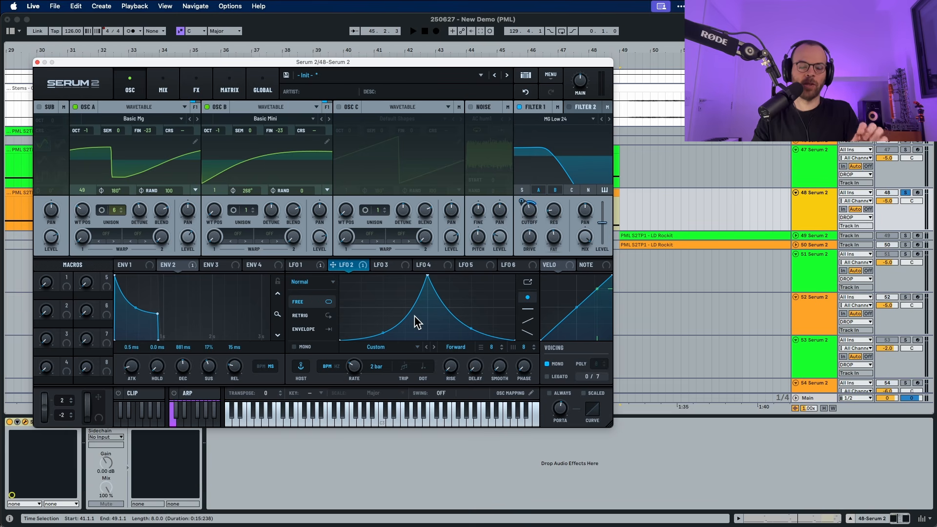
{"action": "key", "text": "space"}
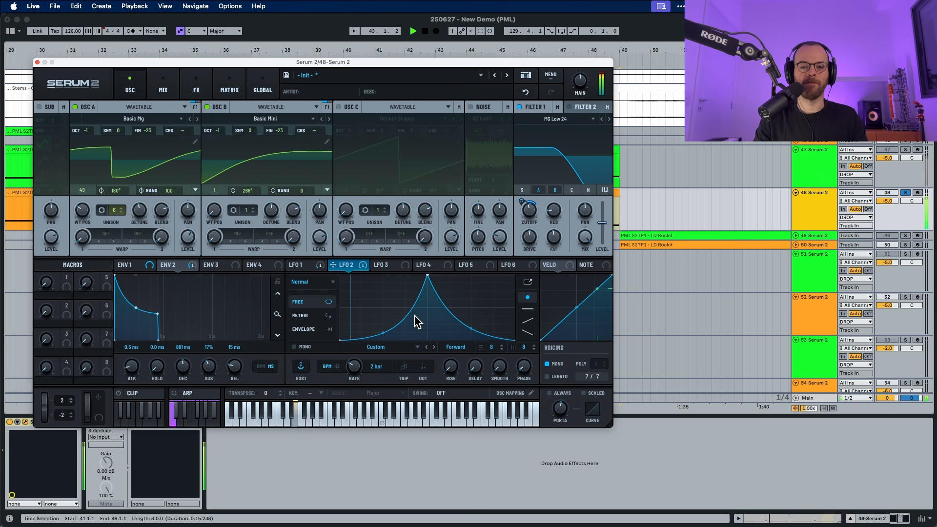
{"action": "key", "text": "space"}
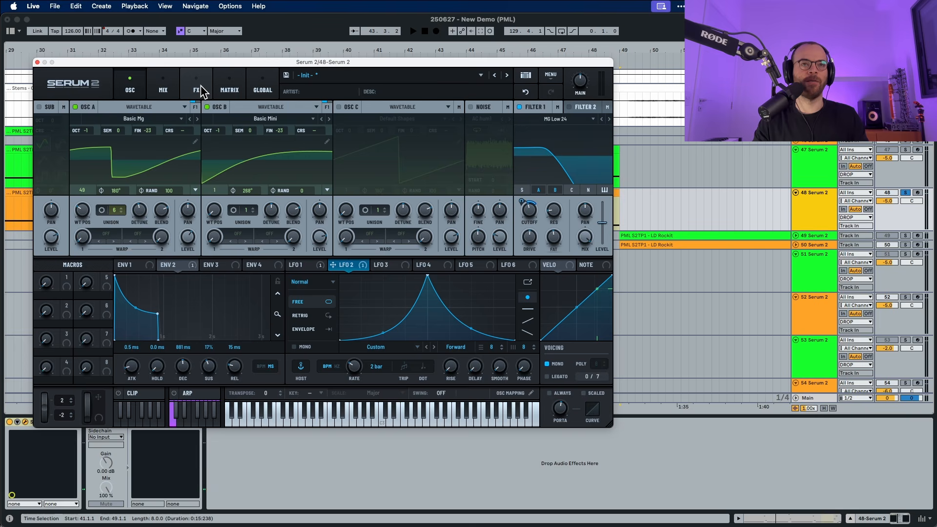
Add a Compressor to the main effects chain and set it to Multiband mode.
{"action": "left_click", "coordinate": [201, 89]}
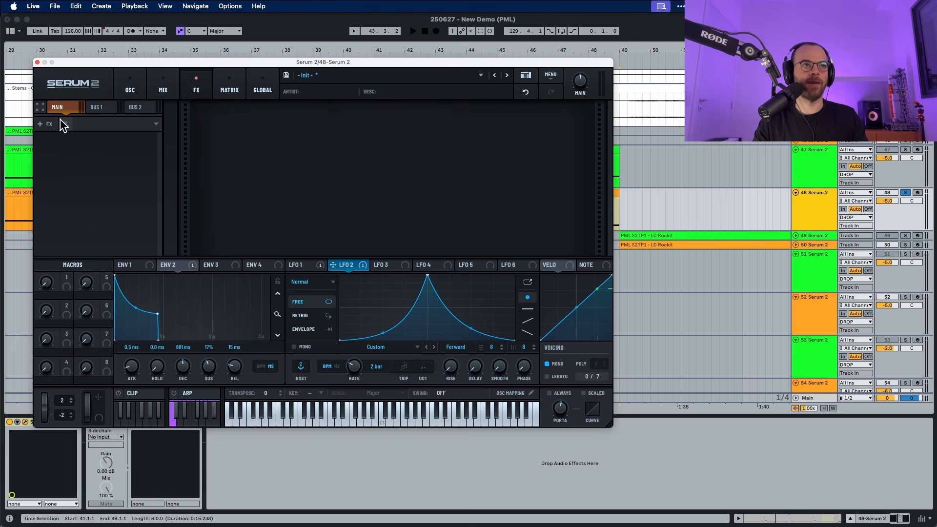
{"action": "left_click", "coordinate": [46, 126]}
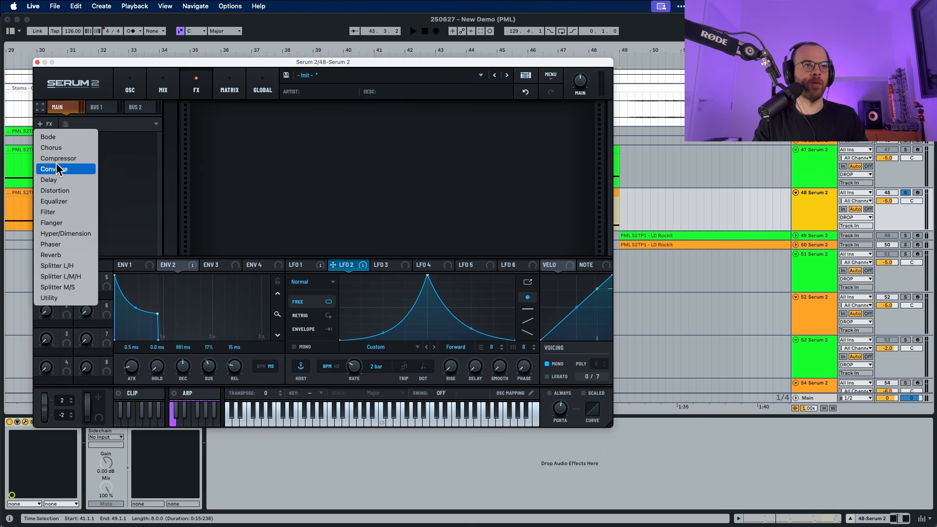
{"action": "left_click", "coordinate": [69, 159]}
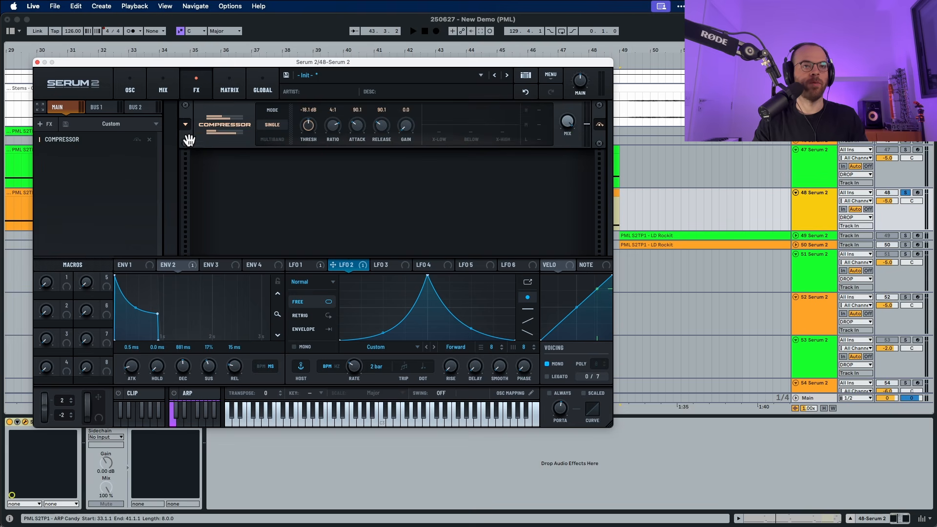
{"action": "left_click", "coordinate": [276, 138]}
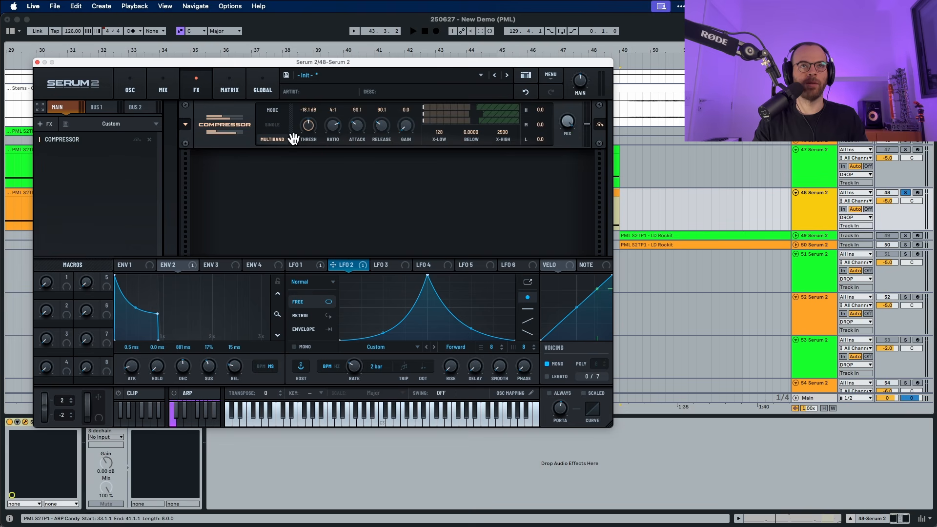
Set the compressor's threshold to -20.1 dB and gain to 5.1 while auditioning the bassline.
{"action": "key", "text": "space"}
{"action": "scroll", "coordinate": [307, 127], "scroll_direction": "down", "scroll_amount": 4}
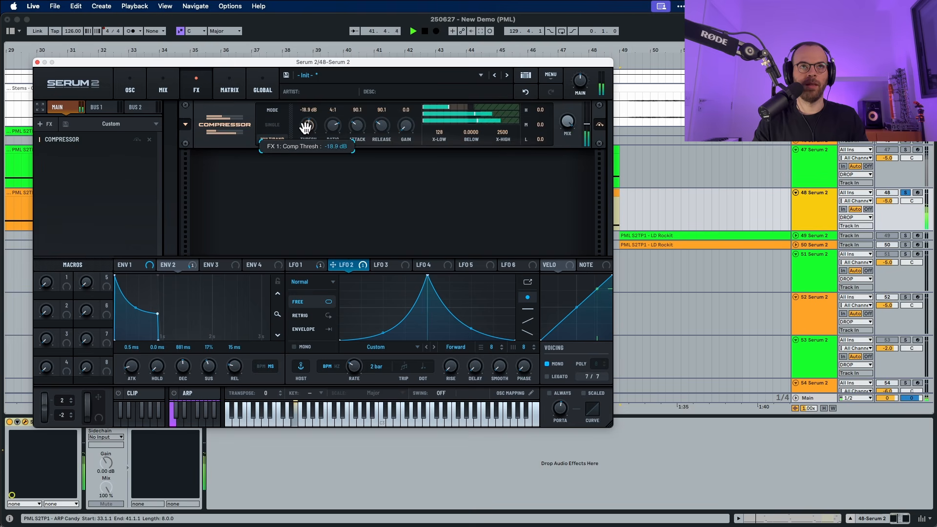
{"action": "left_click_drag", "start_coordinate": [306, 127], "coordinate": [306, 126]}
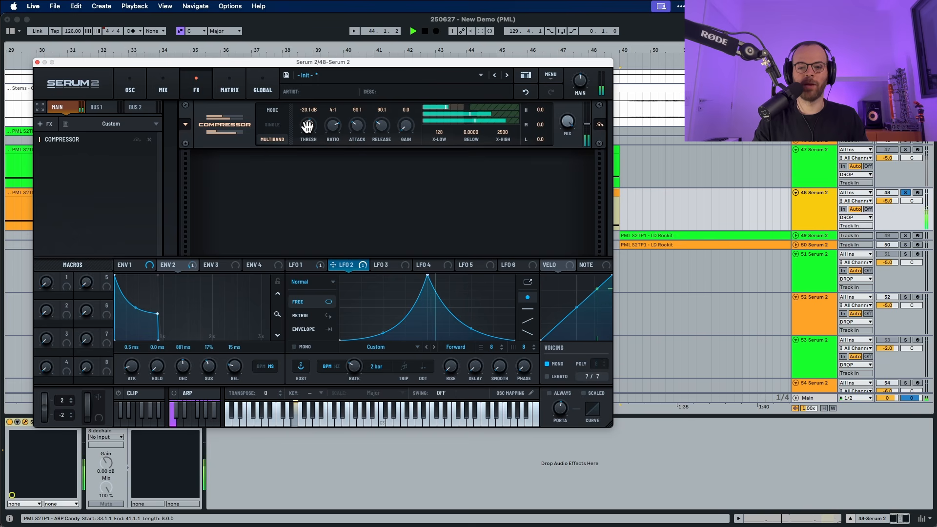
{"action": "key", "text": "space"}
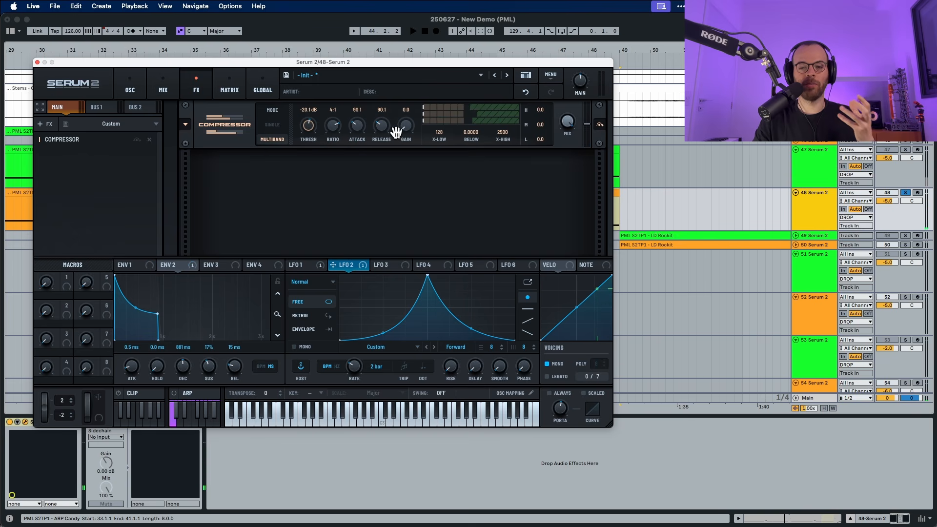
{"action": "left_click_drag", "start_coordinate": [403, 129], "coordinate": [407, 112]}
{"action": "key", "text": "space"}
{"action": "key", "text": "space"}
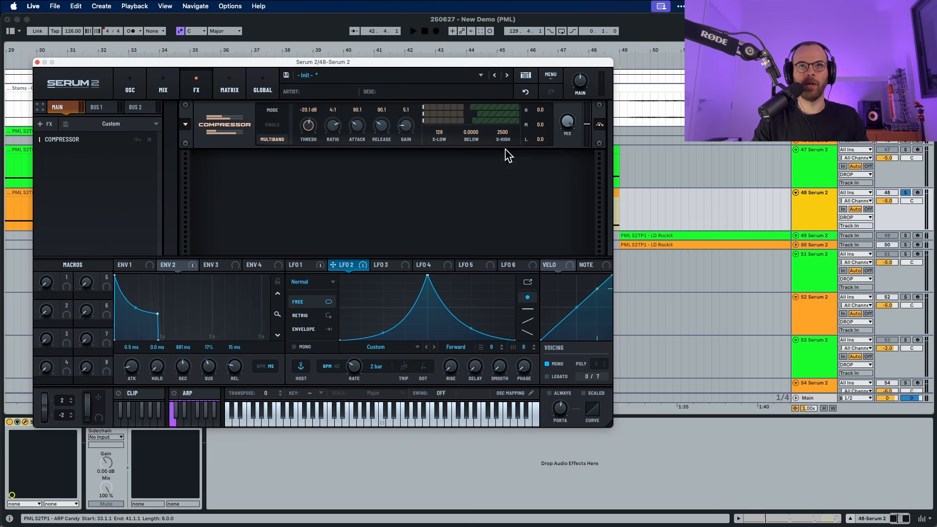
Set the compressor's Below amount to 0.7556 and audition the bassline.
{"action": "left_click_drag", "start_coordinate": [473, 136], "coordinate": [485, 50]}
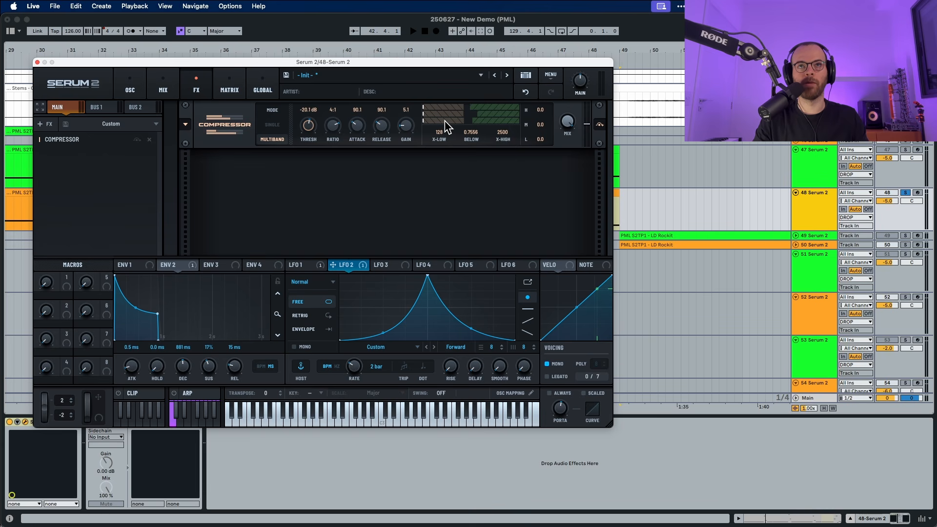
{"action": "key", "text": "space"}
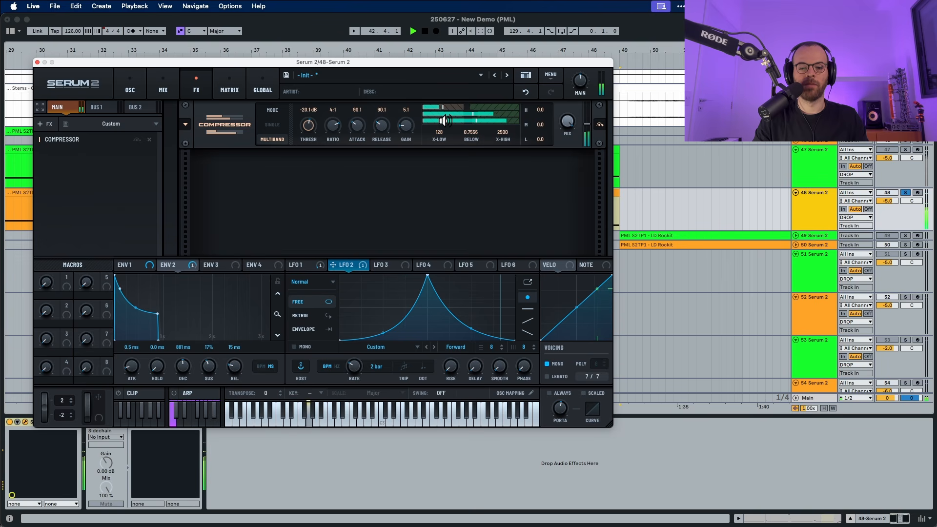
{"action": "key", "text": "space"}
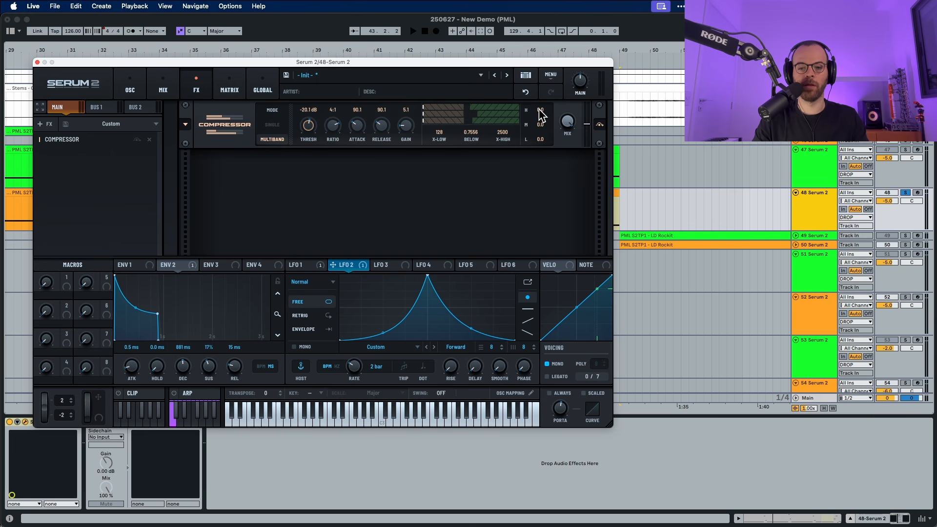
Set the multiband compressor's high band gain to 4.5 and low band gain to 5.3 while auditioning the bassline.
{"action": "left_click_drag", "start_coordinate": [541, 114], "coordinate": [542, 102]}
{"action": "key", "text": "space"}
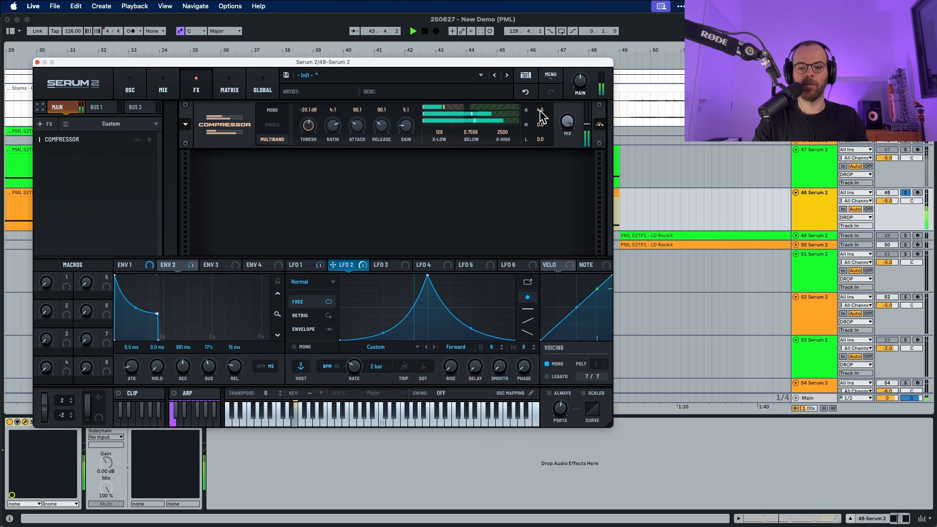
{"action": "left_click_drag", "start_coordinate": [541, 140], "coordinate": [546, 129]}
{"action": "key", "text": "space"}
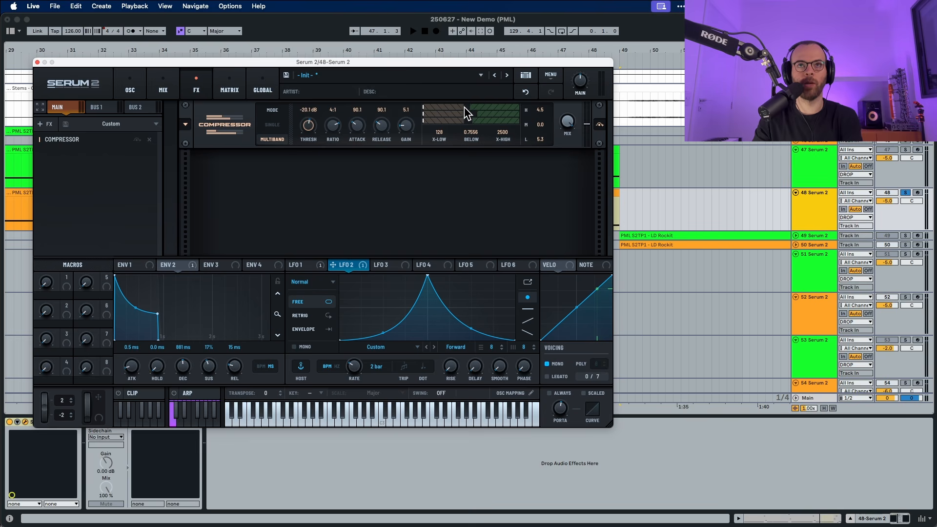
{"action": "mouse_move", "coordinate": [468, 113]}
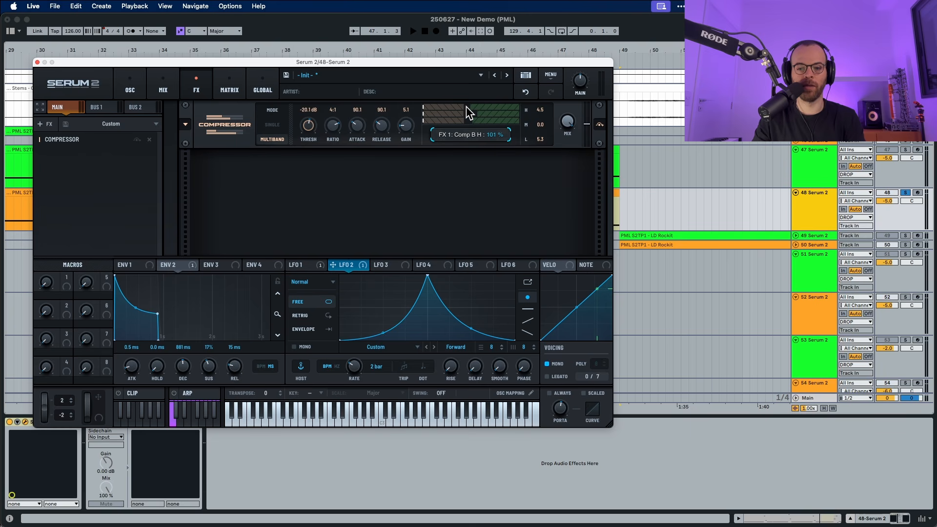
Adjust the multiband compressor's below-threshold amount for the high band while auditioning the bassline.
{"action": "left_click_drag", "start_coordinate": [468, 114], "coordinate": [396, 106]}
{"action": "key", "text": "space"}
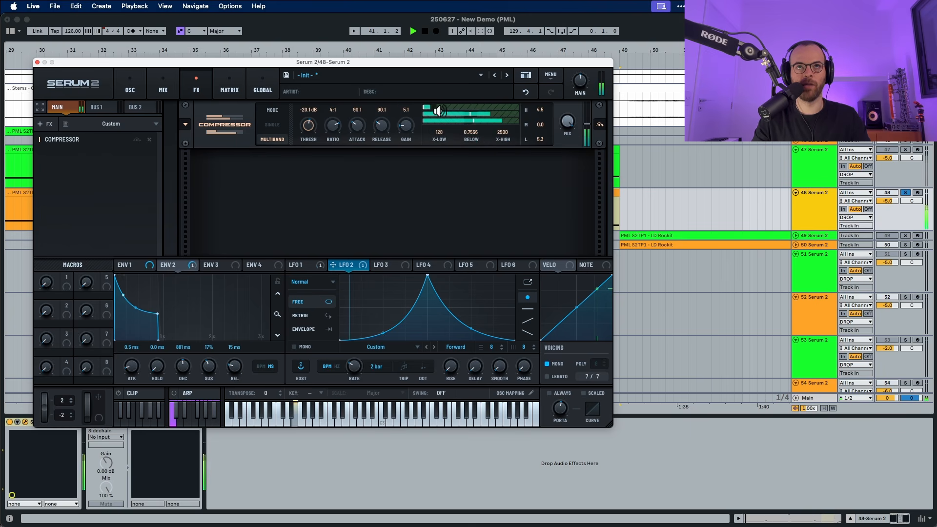
{"action": "key", "text": "space"}
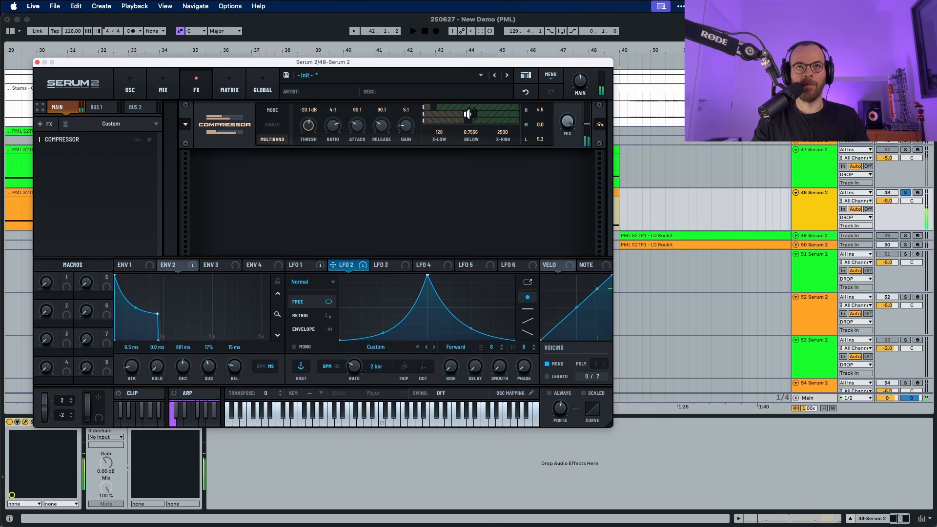
{"action": "mouse_move", "coordinate": [468, 113]}
{"action": "key", "text": "space"}
{"action": "mouse_move", "coordinate": [472, 112]}
{"action": "left_mouse_down"}
{"action": "mouse_move", "coordinate": [495, 113]}
{"action": "mouse_move", "coordinate": [483, 120]}
{"action": "left_mouse_up"}
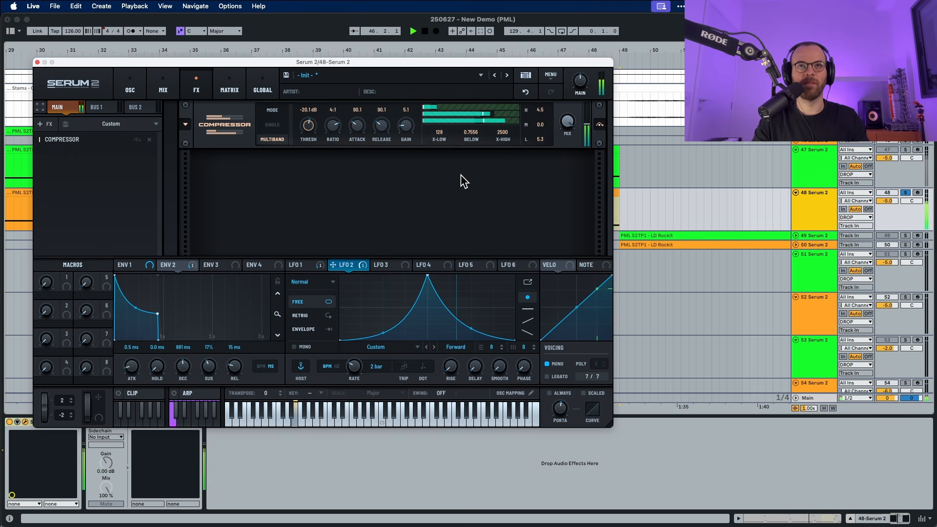
{"action": "key", "text": "space"}
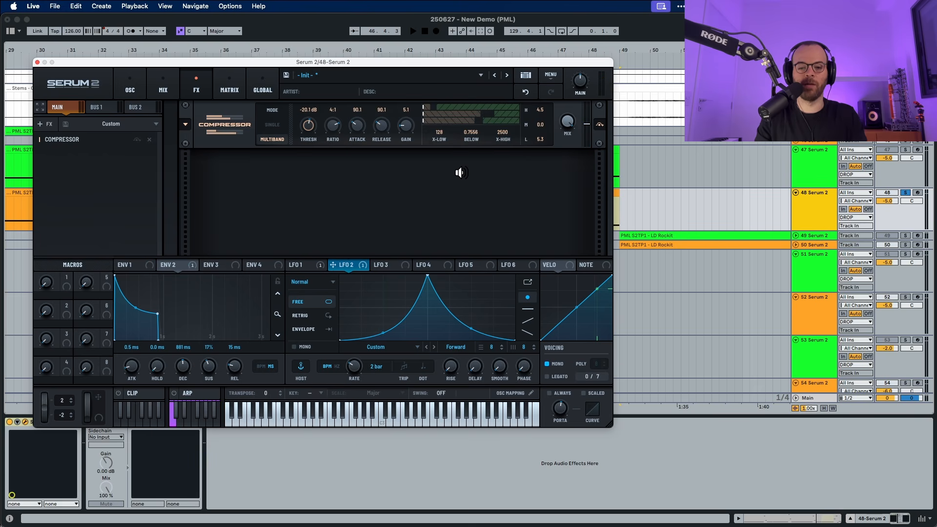
{"action": "key", "text": "space"}
{"action": "key", "text": "space"}
Add an Equalizer to the main effects chain and set its low band gain to 1.3 dB while auditioning.
{"action": "left_click", "coordinate": [44, 124]}
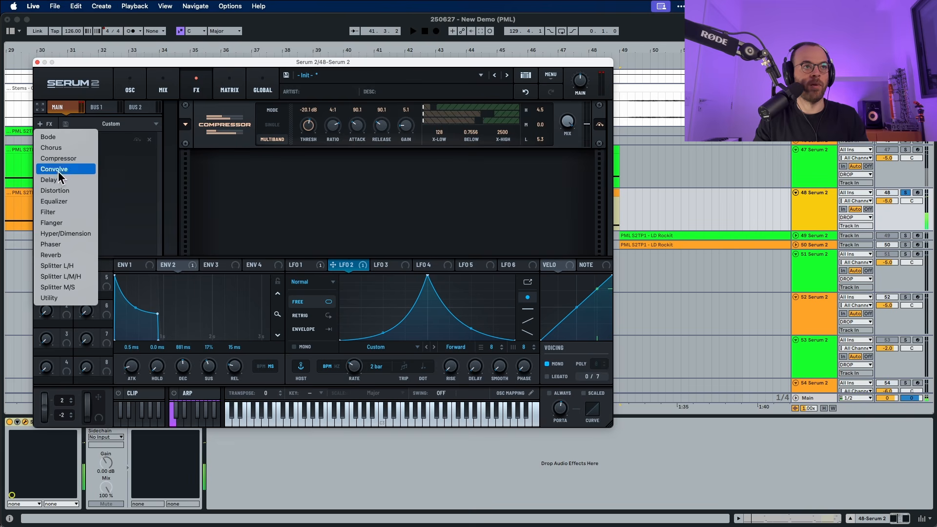
{"action": "left_click", "coordinate": [66, 201]}
{"action": "key", "text": "space"}
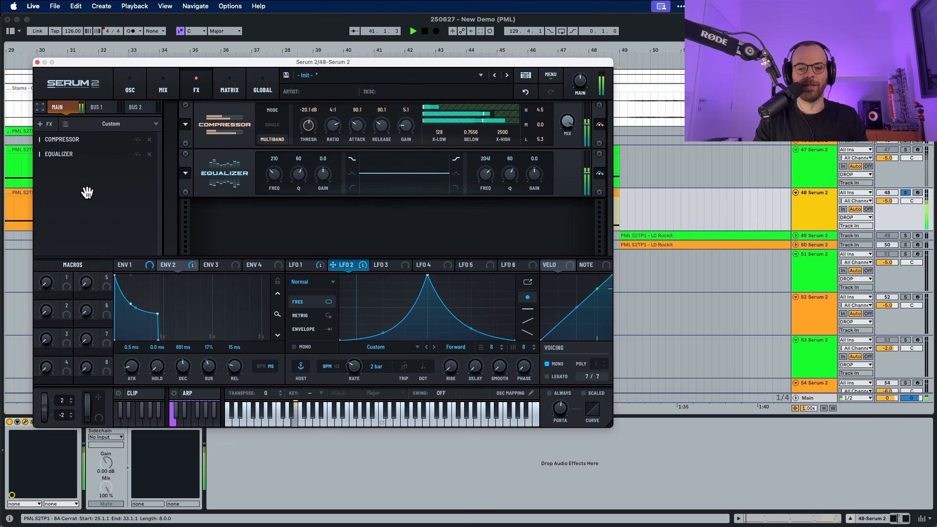
{"action": "key", "text": "space"}
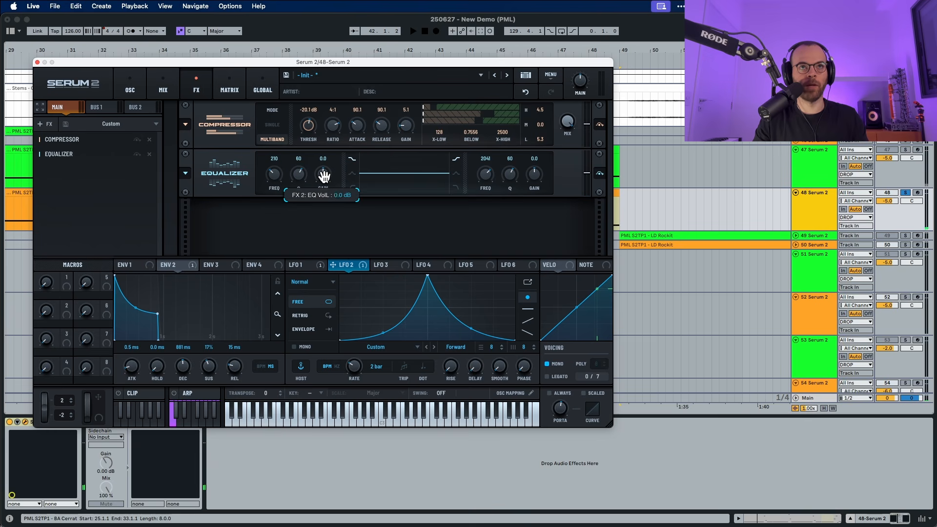
{"action": "left_click_drag", "start_coordinate": [325, 174], "coordinate": [325, 173]}
{"action": "key", "text": "space"}
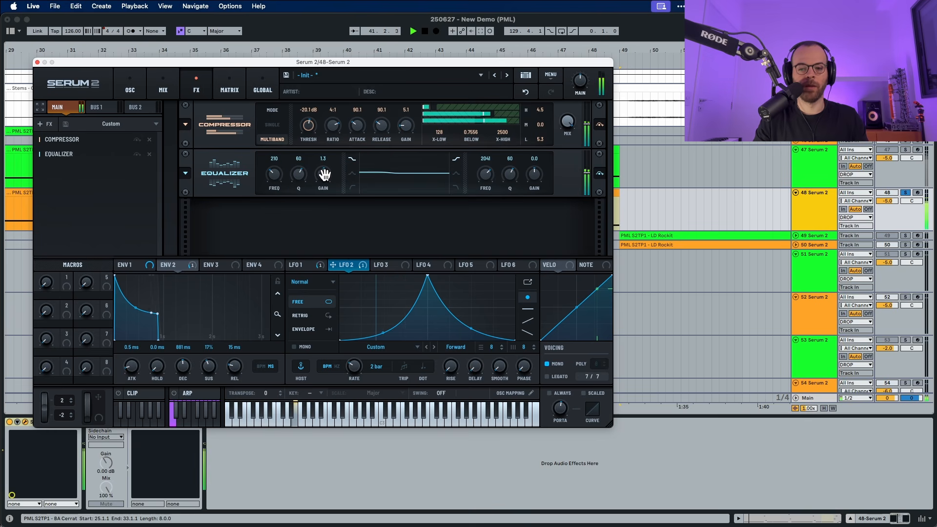
{"action": "key", "text": "space"}
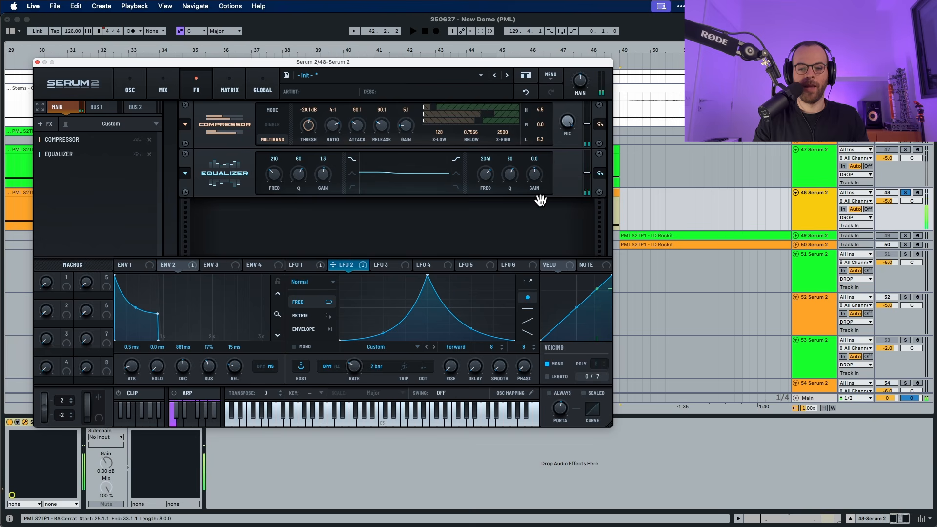
Set the equalizer's high band to a peak shape at 733 Hz with Q 27 and gain 3.1 dB while auditioning.
{"action": "left_click_drag", "start_coordinate": [485, 175], "coordinate": [487, 194]}
{"action": "key", "text": "space"}
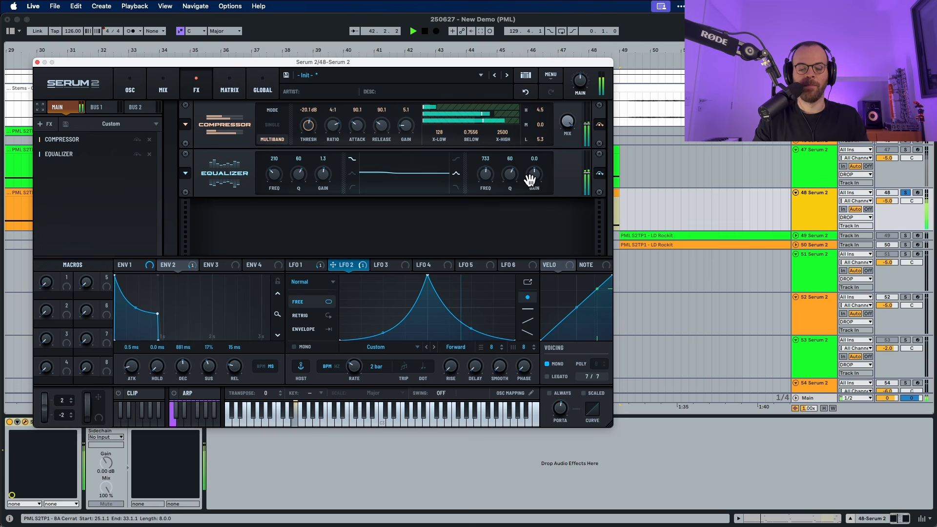
{"action": "key", "text": "space"}
{"action": "left_click_drag", "start_coordinate": [510, 174], "coordinate": [510, 181]}
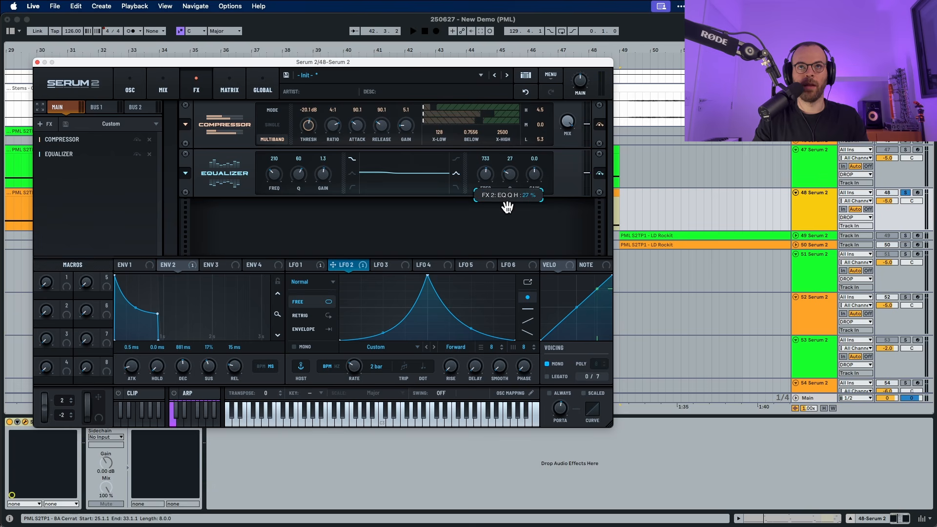
{"action": "key", "text": "space"}
{"action": "mouse_move", "coordinate": [526, 175]}
{"action": "left_mouse_down"}
{"action": "mouse_move", "coordinate": [536, 163]}
{"action": "mouse_move", "coordinate": [536, 179]}
{"action": "left_mouse_up"}
{"action": "key", "text": "space"}
{"action": "key", "text": "space"}
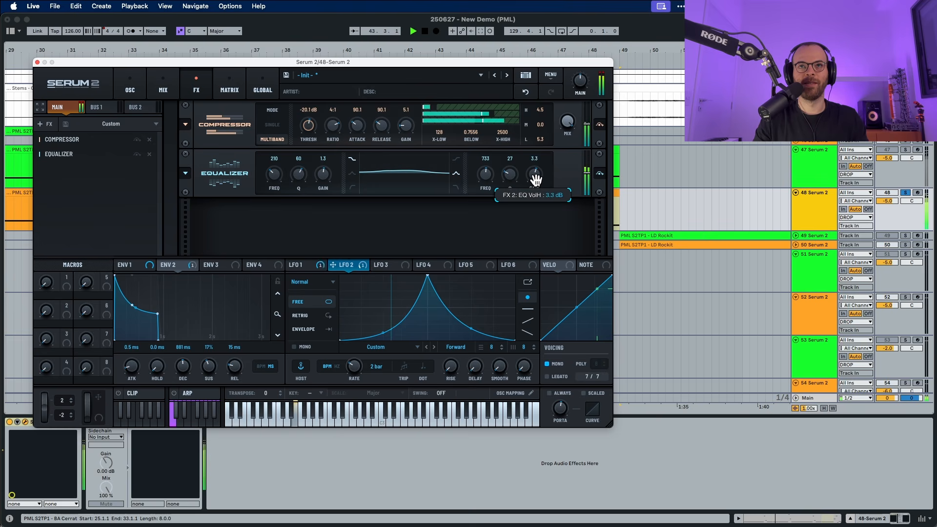
{"action": "key", "text": "space"}
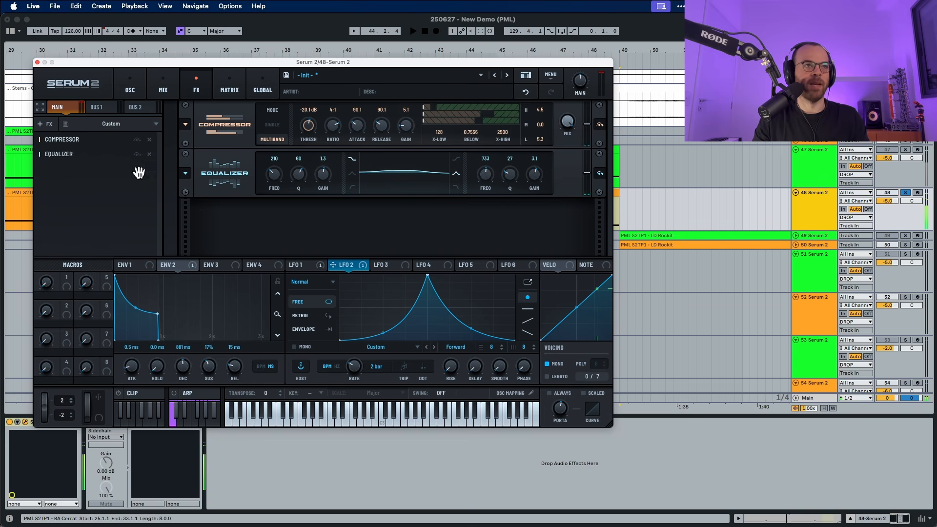
Add a Delay with the left time at 1/8 and the right at dotted 1/4, and audition it.
{"action": "left_click", "coordinate": [50, 124]}
{"action": "left_click", "coordinate": [57, 181]}
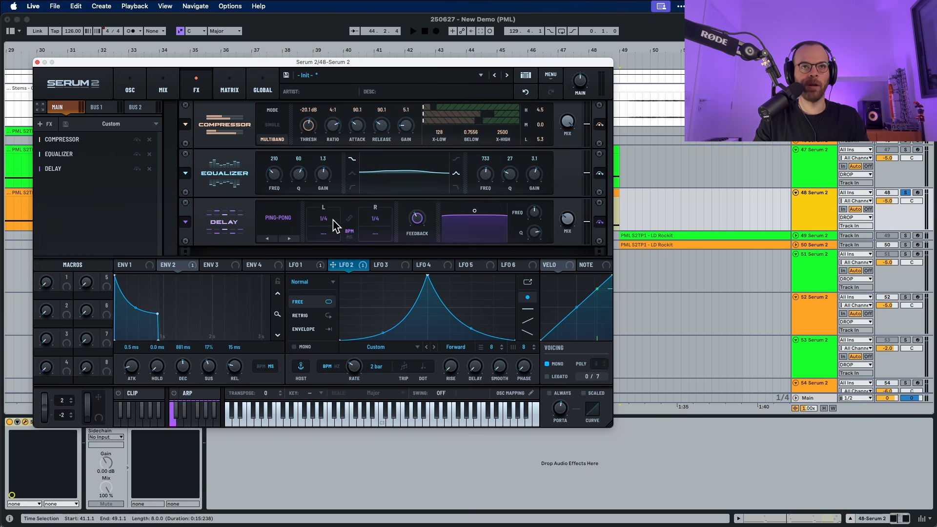
{"action": "left_click_drag", "start_coordinate": [334, 226], "coordinate": [334, 234]}
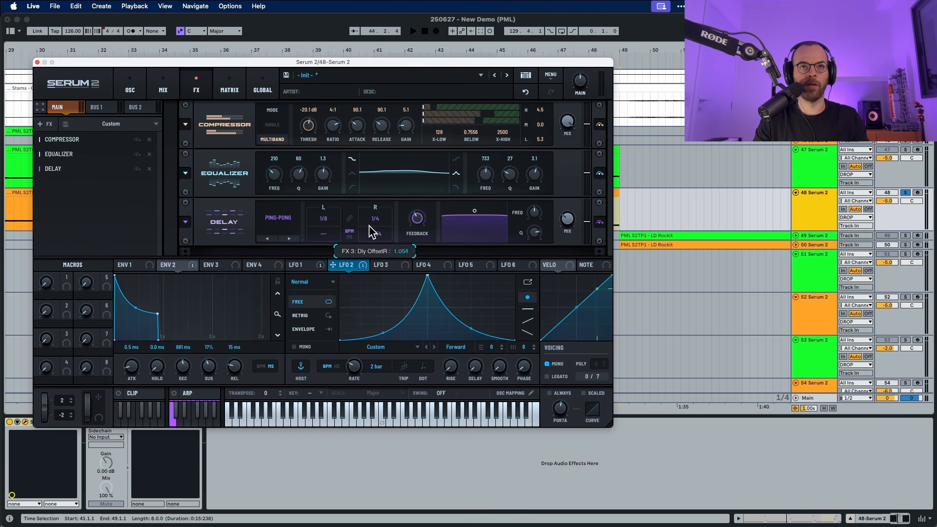
{"action": "key", "text": "space"}
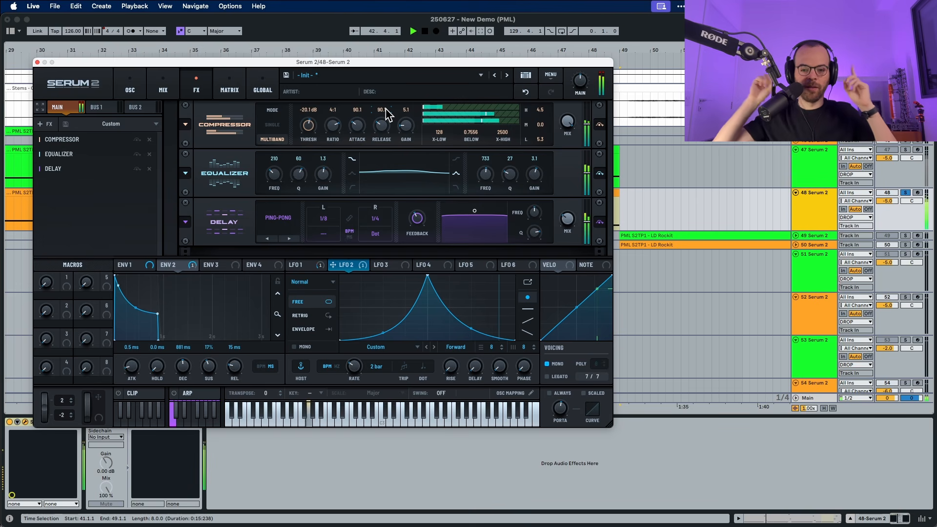
{"action": "key", "text": "space"}
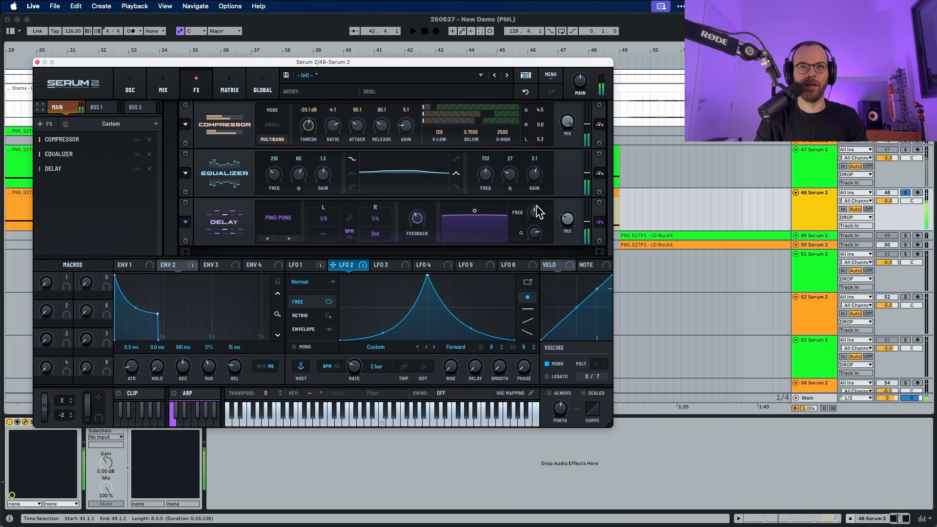
Set the equalizer's high band gain to 2.6 dB, raise the delay filter's frequency and lower its Q while auditioning.
{"action": "mouse_move", "coordinate": [537, 209]}
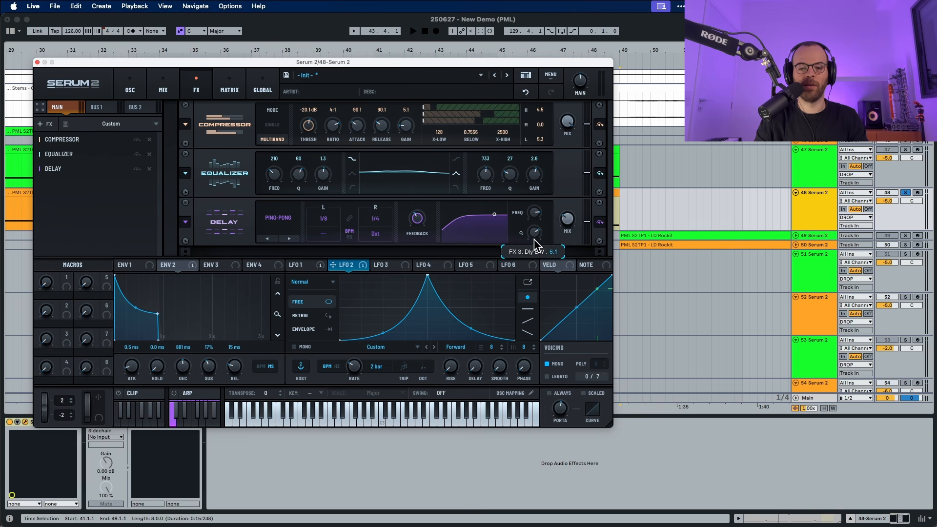
{"action": "key", "text": "space"}
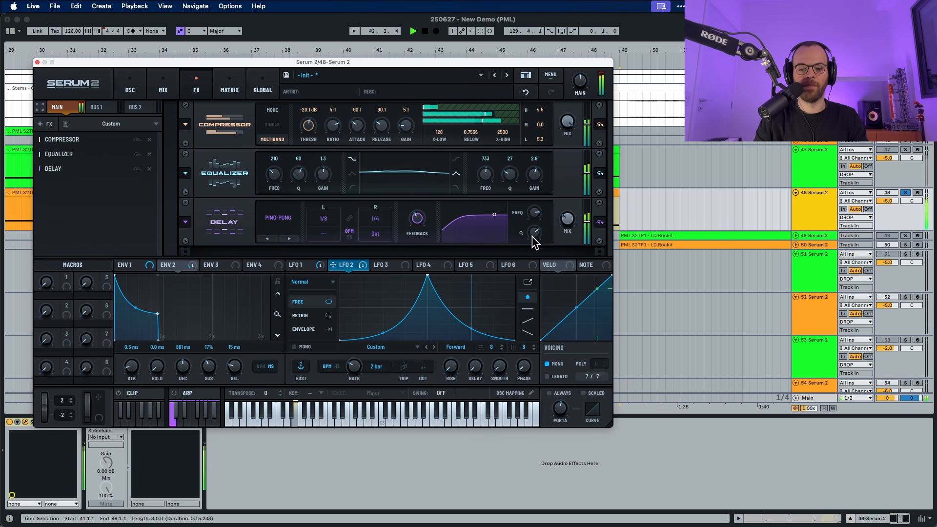
{"action": "left_click_drag", "start_coordinate": [536, 242], "coordinate": [534, 293]}
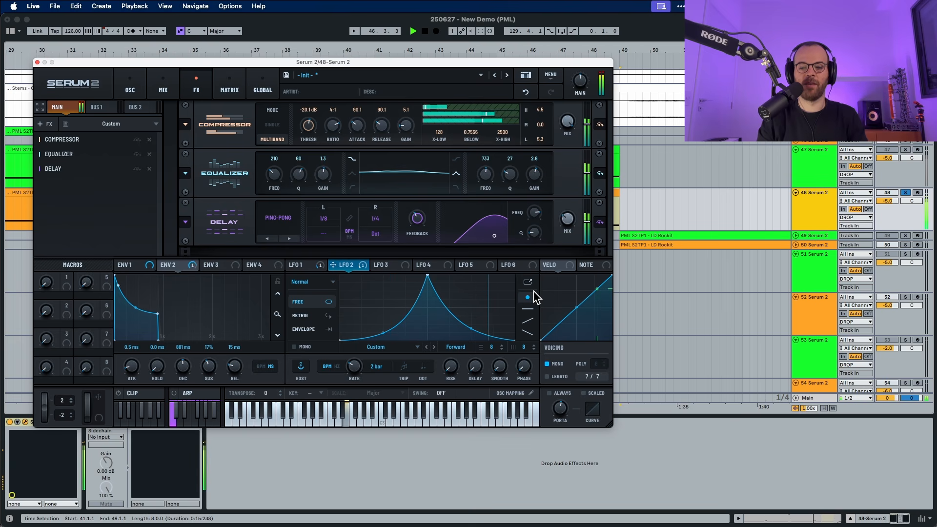
{"action": "key", "text": "space"}
{"action": "key", "text": "space"}
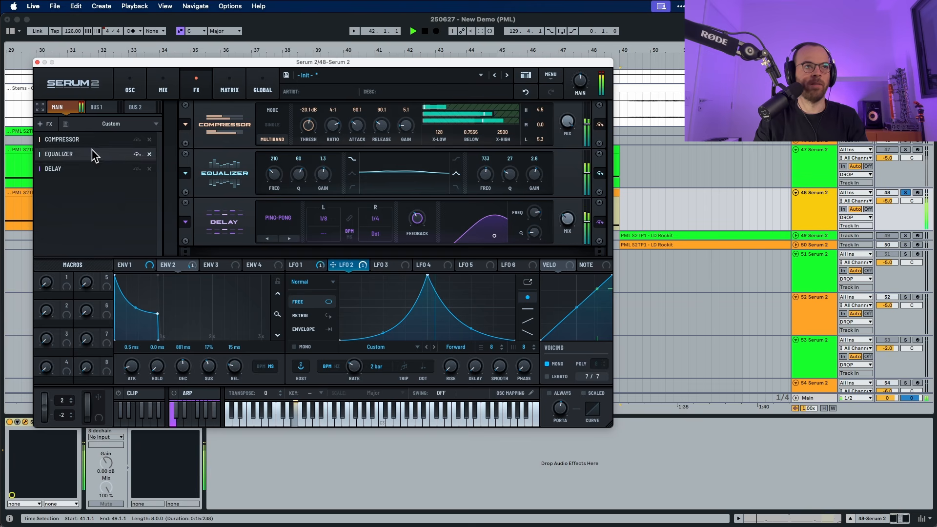
{"action": "key", "text": "space"}
Add a Reverb in Hall mode, set its low cut to 41 and audition the bassline.
{"action": "left_click", "coordinate": [41, 124]}
{"action": "left_click", "coordinate": [66, 257]}
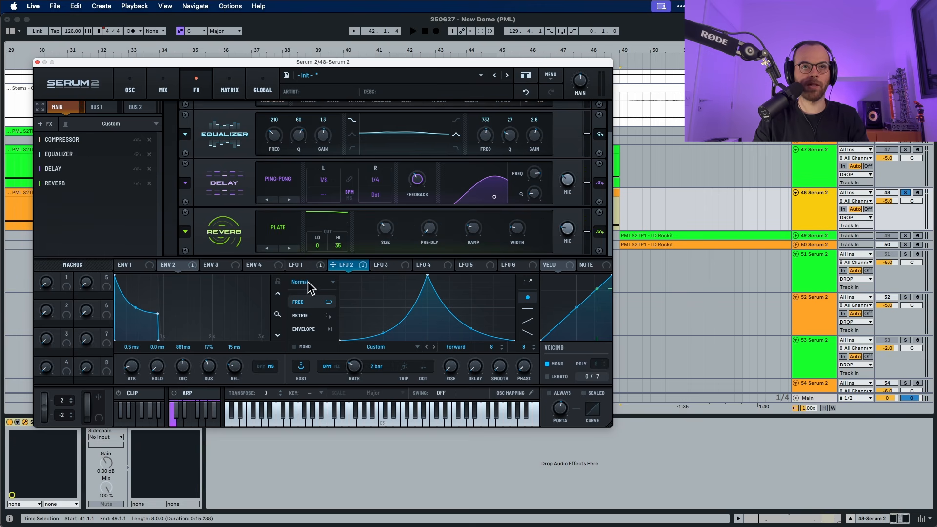
{"action": "left_click", "coordinate": [289, 248]}
{"action": "left_click_drag", "start_coordinate": [318, 247], "coordinate": [322, 236]}
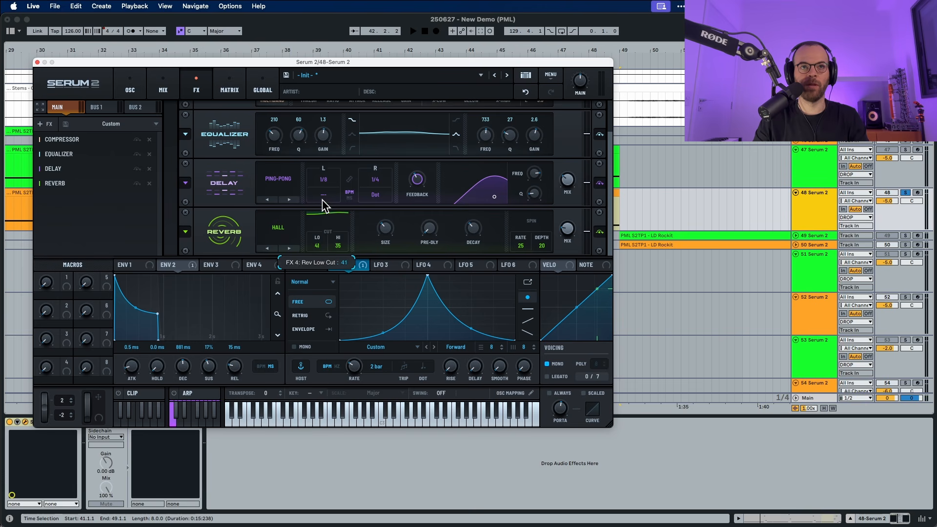
{"action": "key", "text": "space"}
{"action": "left_click_drag", "start_coordinate": [322, 200], "coordinate": [325, 205]}
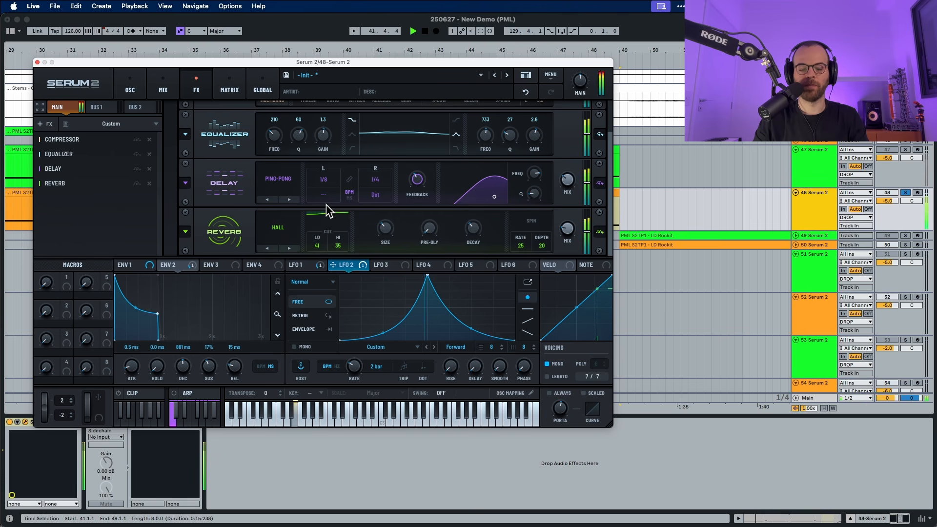
{"action": "key", "text": "space"}
Set the reverb's high cut to 40 and adjust its decay time while auditioning.
{"action": "mouse_move", "coordinate": [380, 227]}
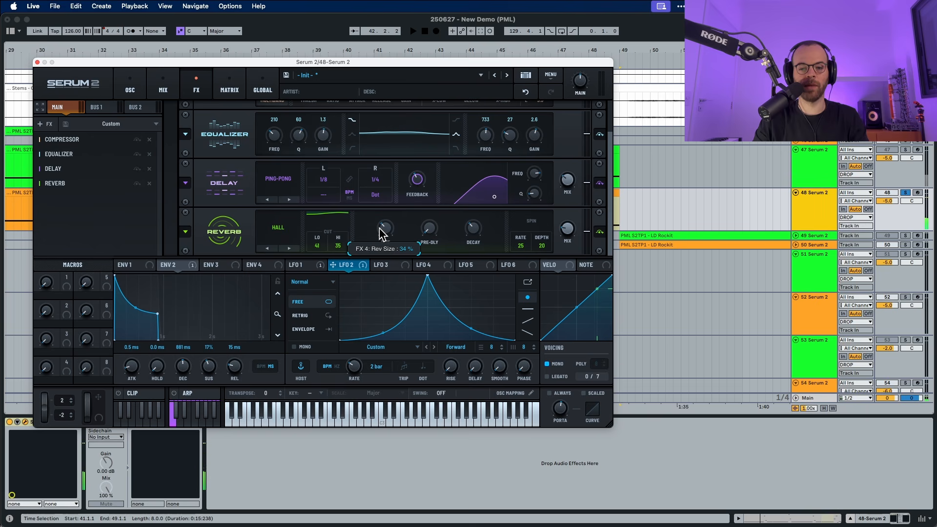
{"action": "mouse_move", "coordinate": [340, 251]}
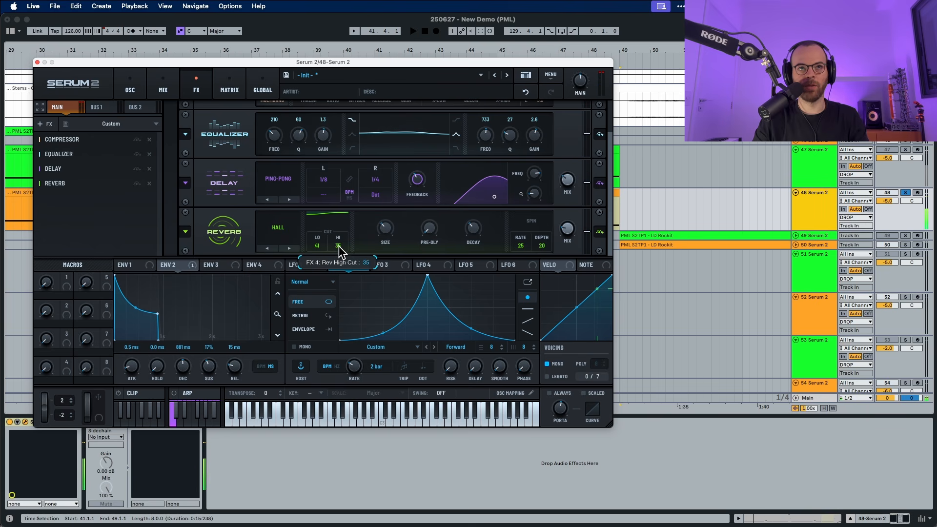
{"action": "key", "text": "space"}
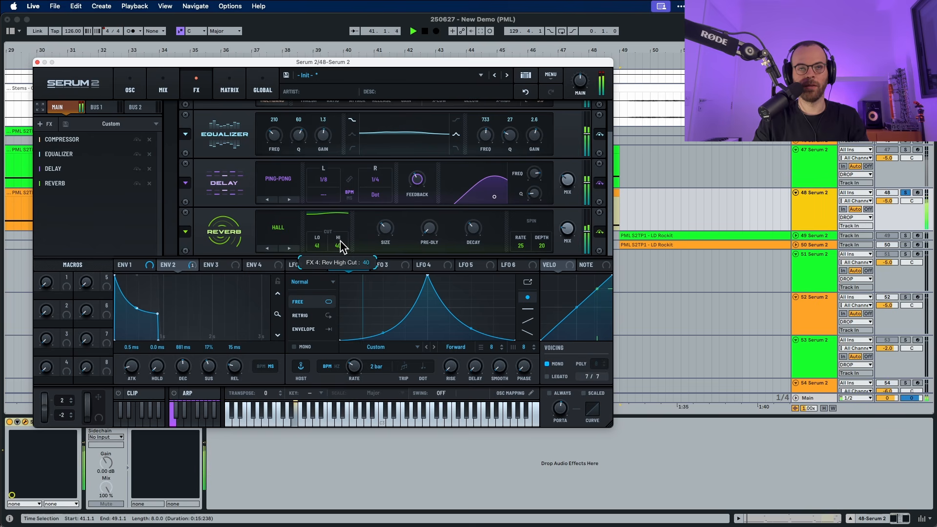
{"action": "key", "text": "space"}
{"action": "mouse_move", "coordinate": [473, 228]}
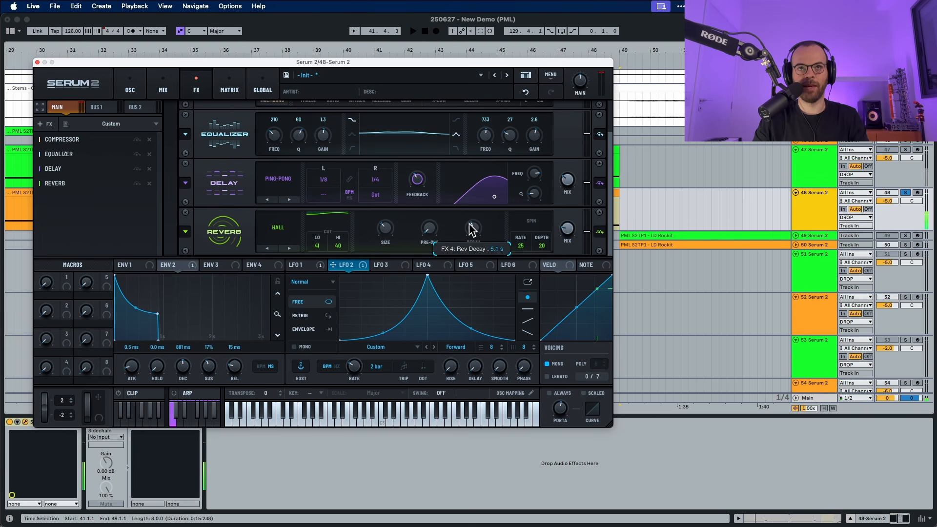
{"action": "key", "text": "space"}
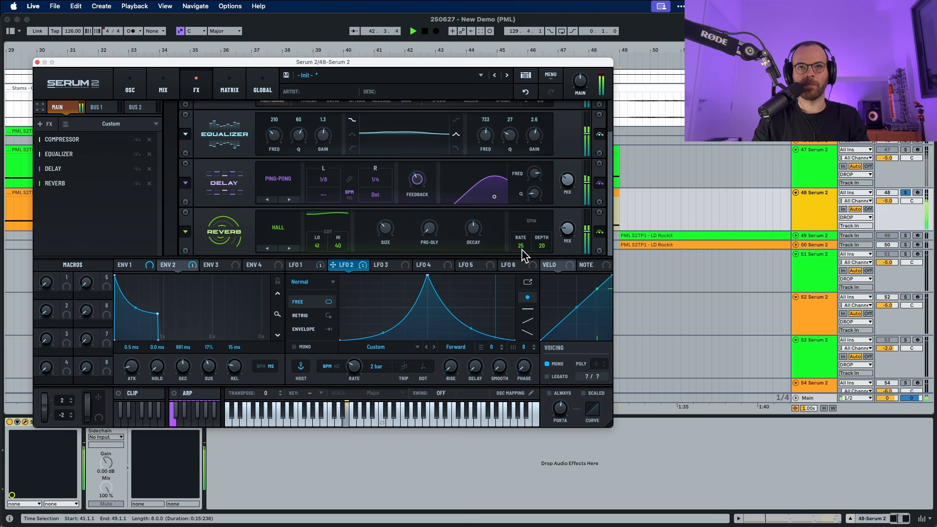
{"action": "key", "text": "space"}
Set the reverb's spin rate to 9 and spin depth to 100 while auditioning the bassline.
{"action": "left_click_drag", "start_coordinate": [523, 251], "coordinate": [543, 122]}
{"action": "key", "text": "space"}
{"action": "key", "text": "space"}
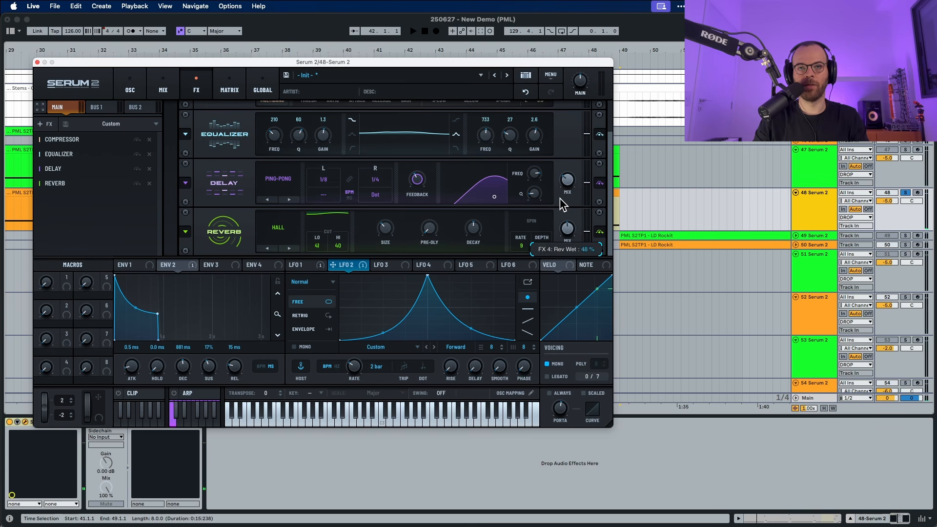
{"action": "key", "text": "space"}
{"action": "left_click_drag", "start_coordinate": [541, 250], "coordinate": [542, 181]}
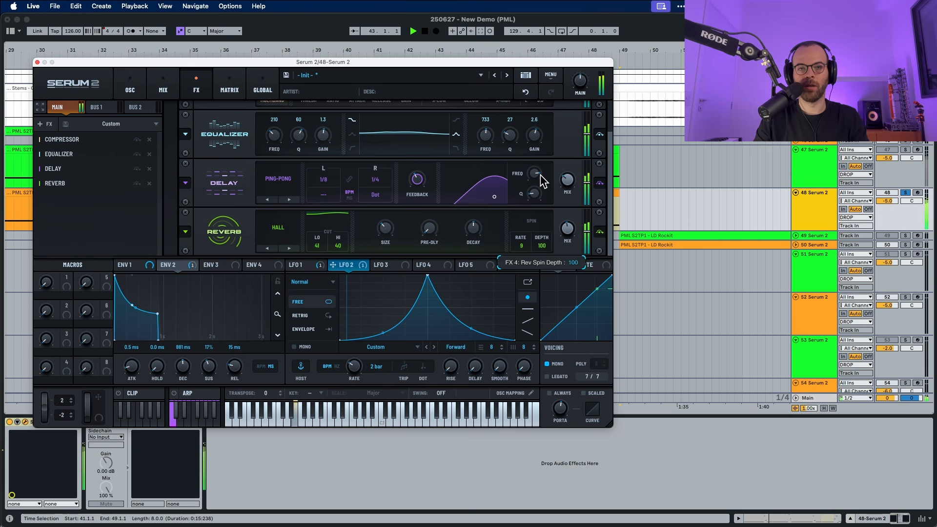
{"action": "key", "text": "space"}
Set the reverb's spin depth to 61 while auditioning the bassline.
{"action": "scroll", "coordinate": [555, 226], "scroll_direction": "up", "scroll_amount": 1}
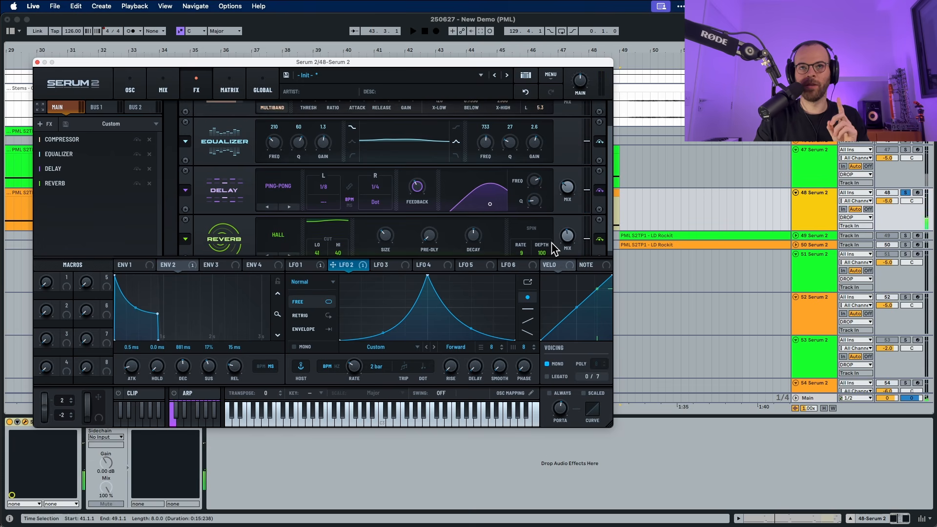
{"action": "scroll", "coordinate": [550, 235], "scroll_direction": "down", "scroll_amount": 1}
{"action": "key", "text": "space"}
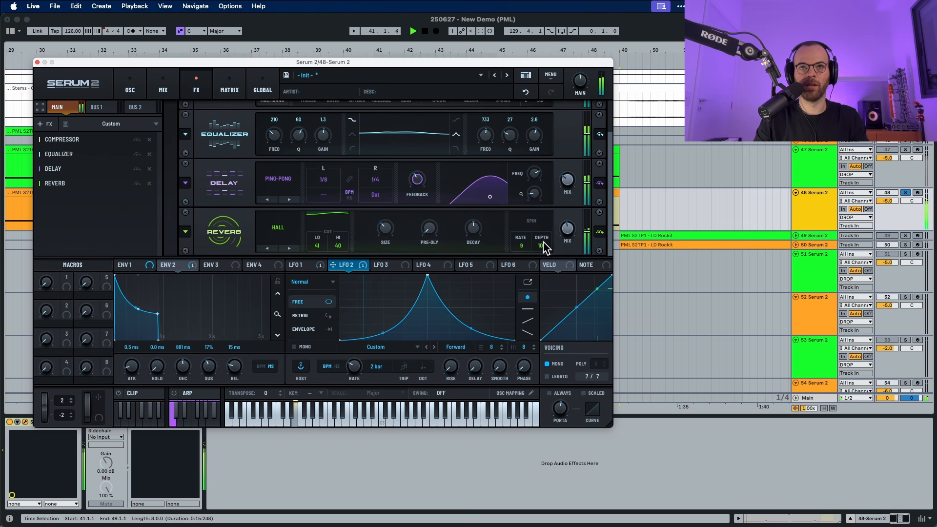
{"action": "left_click_drag", "start_coordinate": [542, 243], "coordinate": [541, 290]}
{"action": "key", "text": "space"}
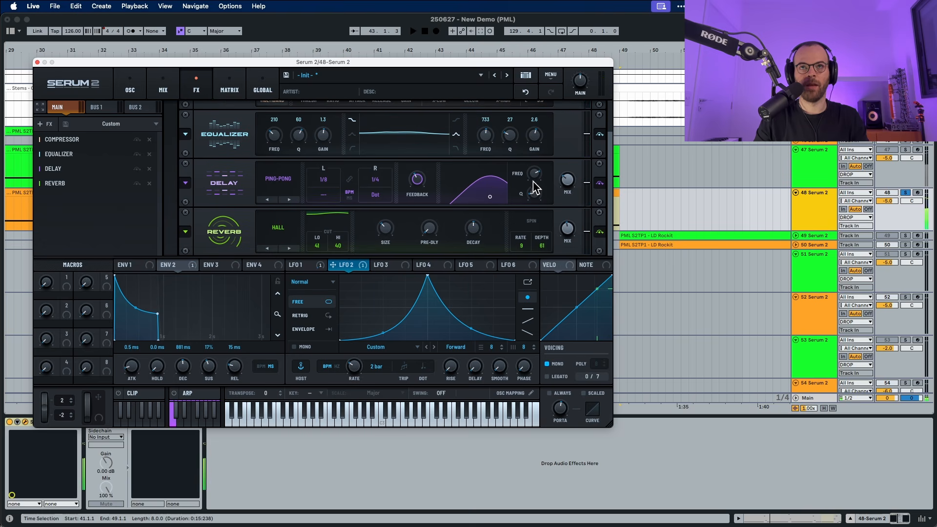
{"action": "mouse_move", "coordinate": [533, 175]}
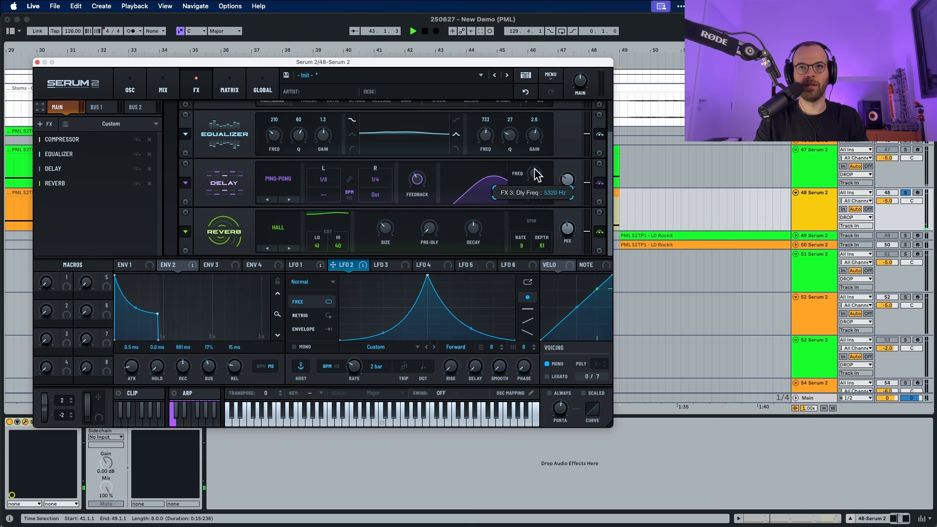
Raise the delay's filter frequency to about 5719 Hz while auditioning the bassline.
{"action": "key", "text": "space"}
{"action": "scroll", "coordinate": [537, 174], "scroll_direction": "up", "scroll_amount": 2}
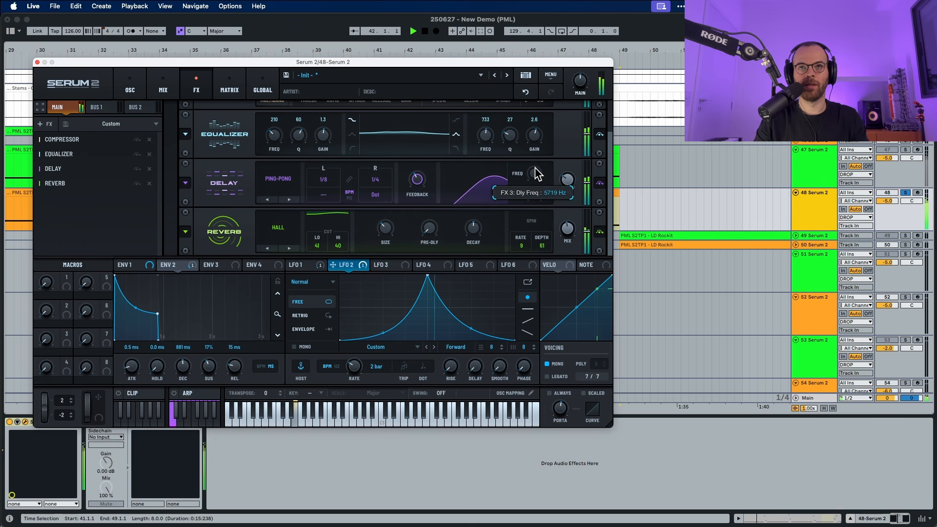
{"action": "key", "text": "space"}
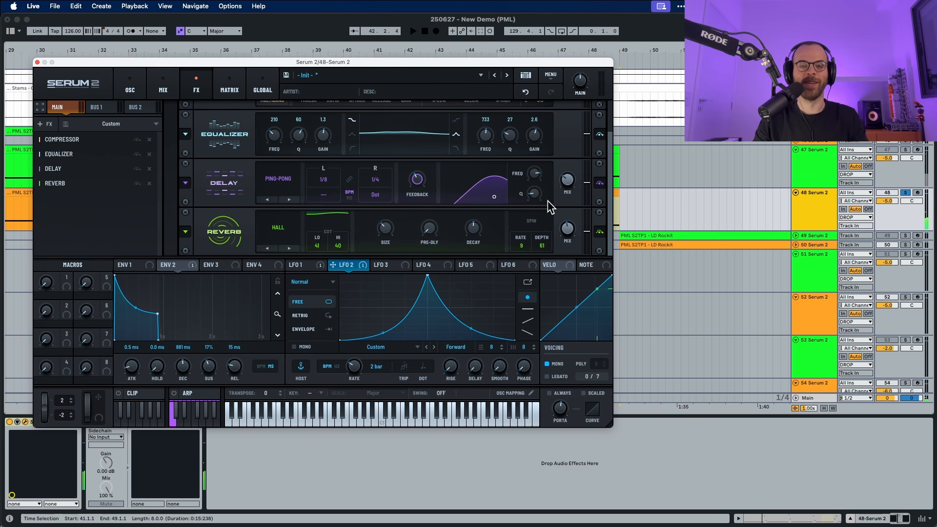
Adjust the reverb's mix while auditioning the bassline.
{"action": "mouse_move", "coordinate": [572, 237]}
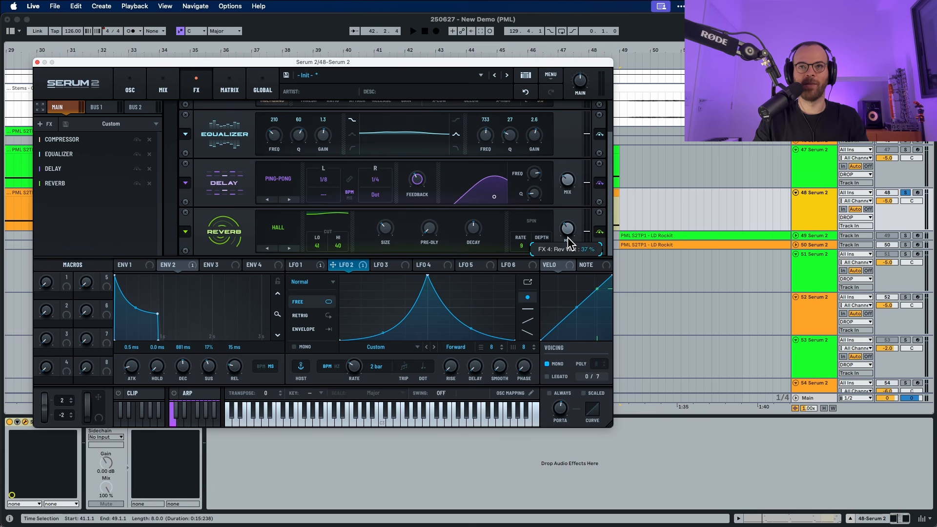
{"action": "key", "text": "space"}
{"action": "scroll", "coordinate": [567, 237], "scroll_direction": "up", "scroll_amount": 4}
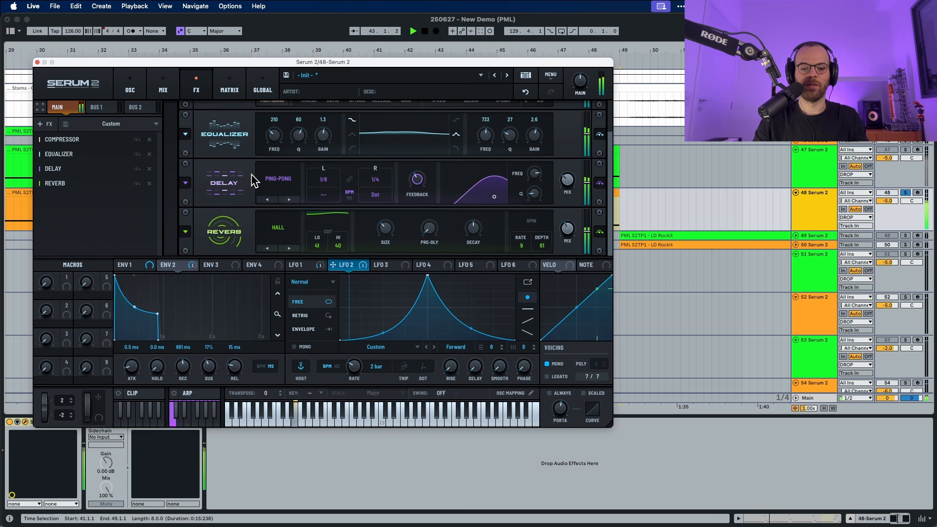
{"action": "key", "text": "space"}
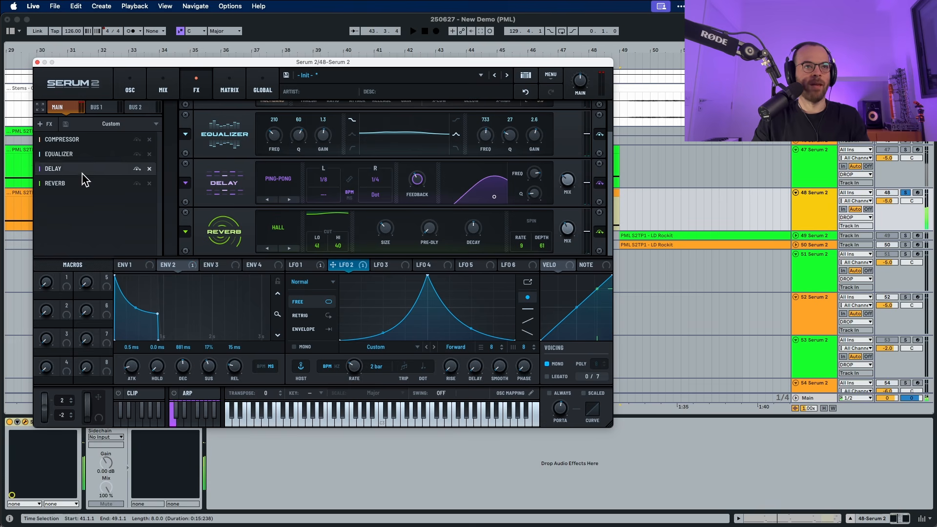
Set LFO 3 to Free mode with a rate of one bar, checking LFO 1 and LFO 2 for reference.
{"action": "left_click", "coordinate": [392, 270]}
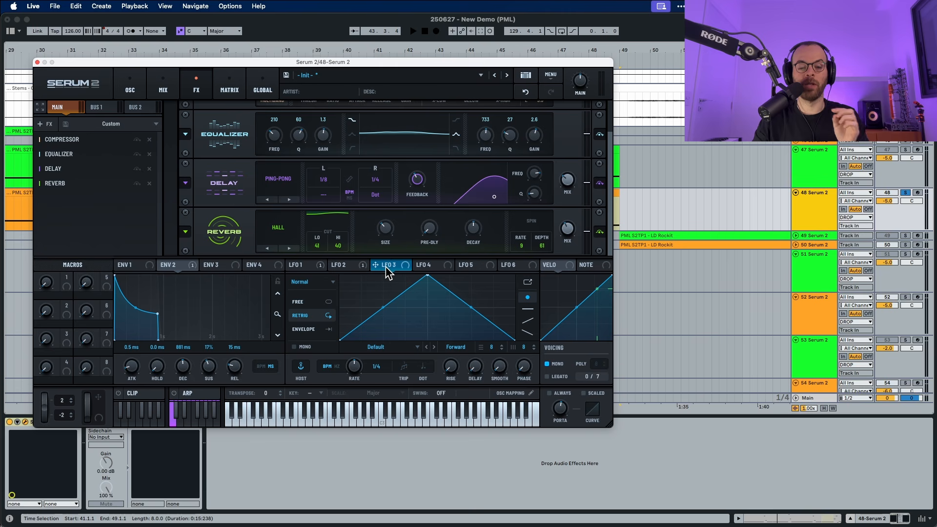
{"action": "left_click", "coordinate": [304, 303]}
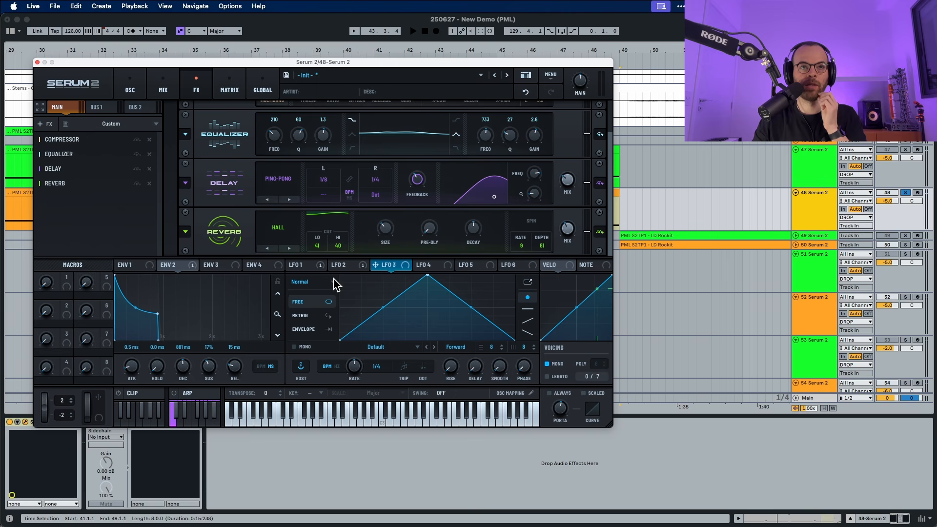
{"action": "left_click", "coordinate": [346, 269]}
{"action": "left_click", "coordinate": [311, 268]}
{"action": "left_click", "coordinate": [352, 268]}
{"action": "left_click", "coordinate": [310, 268]}
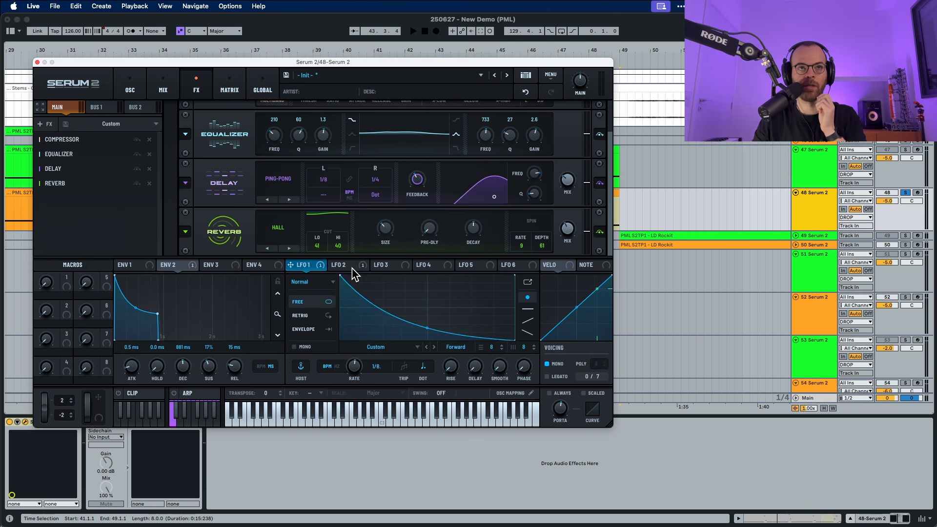
{"action": "left_click", "coordinate": [354, 268]}
{"action": "left_click", "coordinate": [382, 267]}
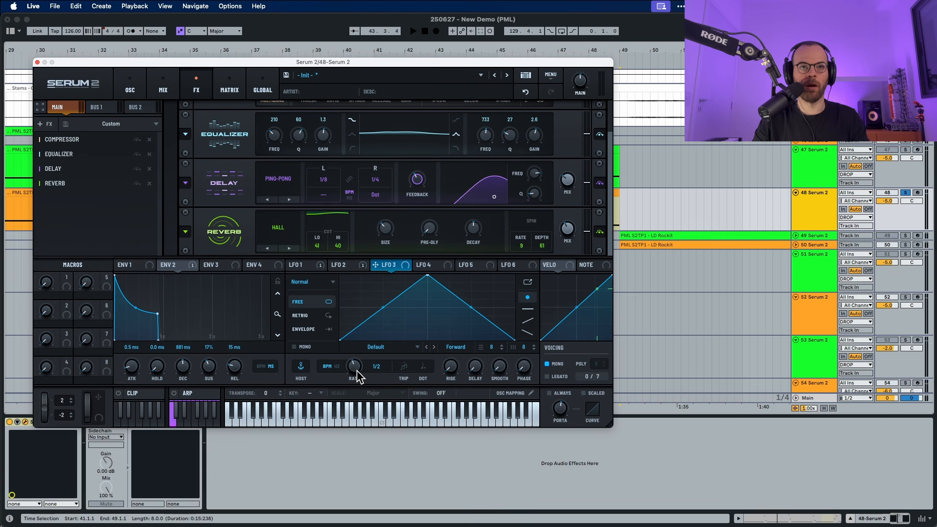
Assign LFO 3 to the reverb's mix with a negative modulation amount and audition it.
{"action": "key", "text": "space"}
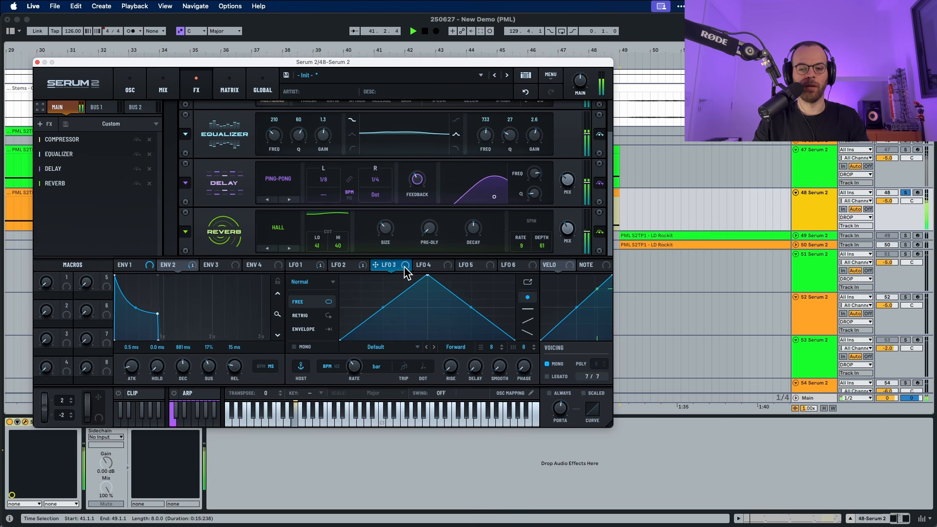
{"action": "key", "text": "space"}
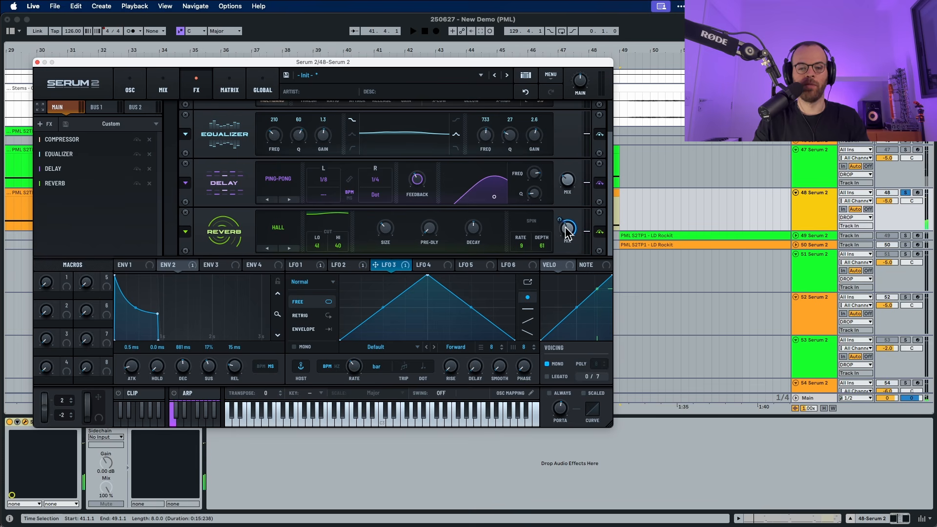
{"action": "left_click_drag", "start_coordinate": [561, 224], "coordinate": [561, 279]}
{"action": "key", "text": "space"}
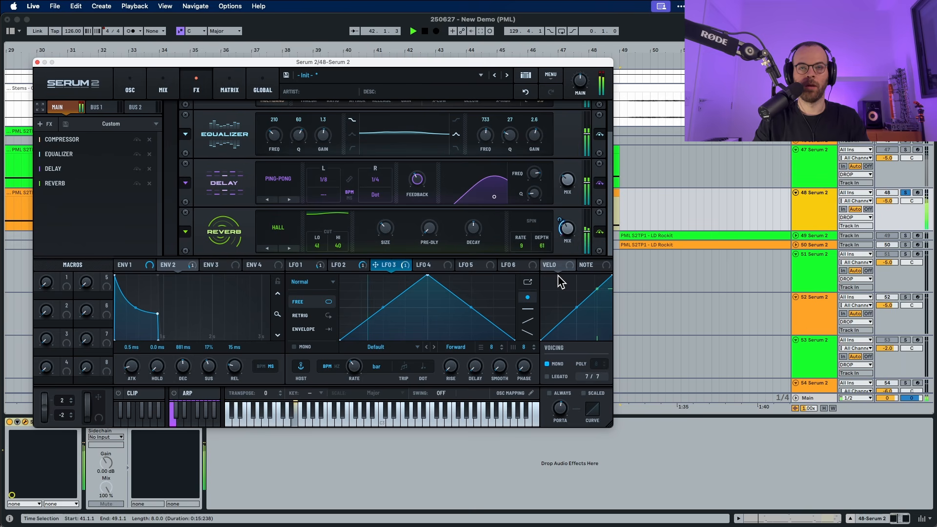
Shape LFO 4 as a curved rise from raised endpoints, peaking near the end of its cycle, and audition the bassline.
{"action": "left_click", "coordinate": [438, 269]}
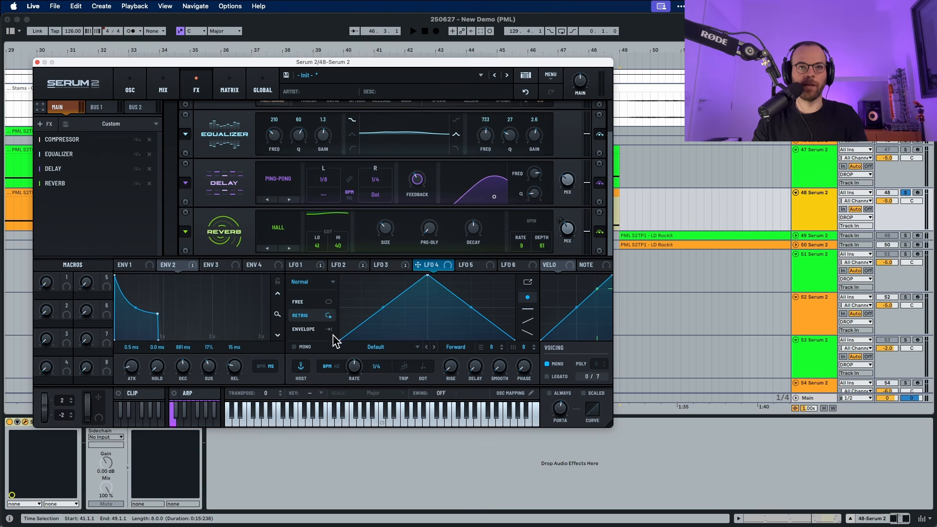
{"action": "left_click_drag", "start_coordinate": [341, 341], "coordinate": [374, 295]}
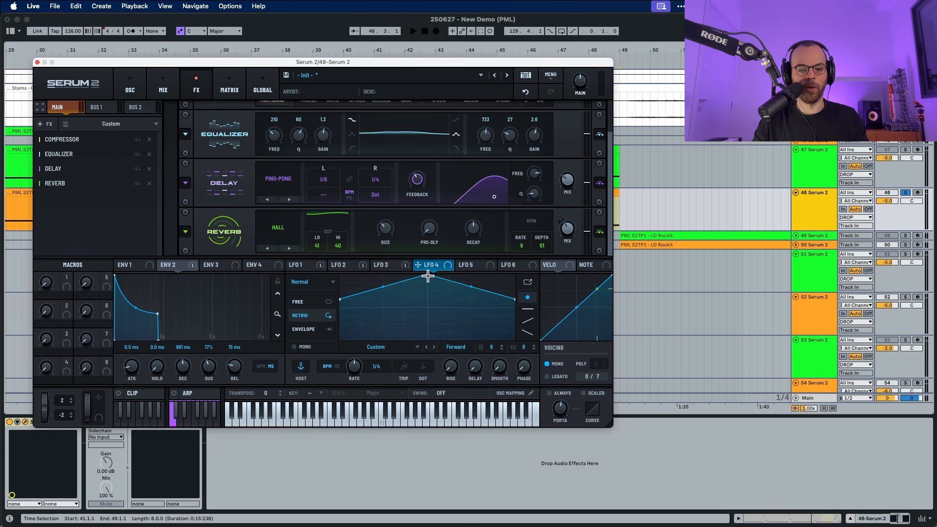
{"action": "left_click_drag", "start_coordinate": [428, 276], "coordinate": [429, 289]}
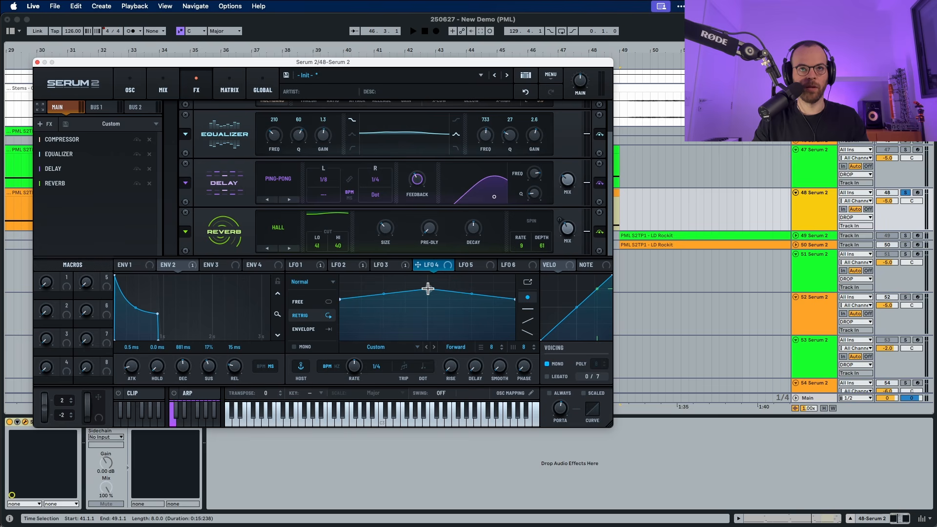
{"action": "left_click_drag", "start_coordinate": [485, 295], "coordinate": [503, 277]}
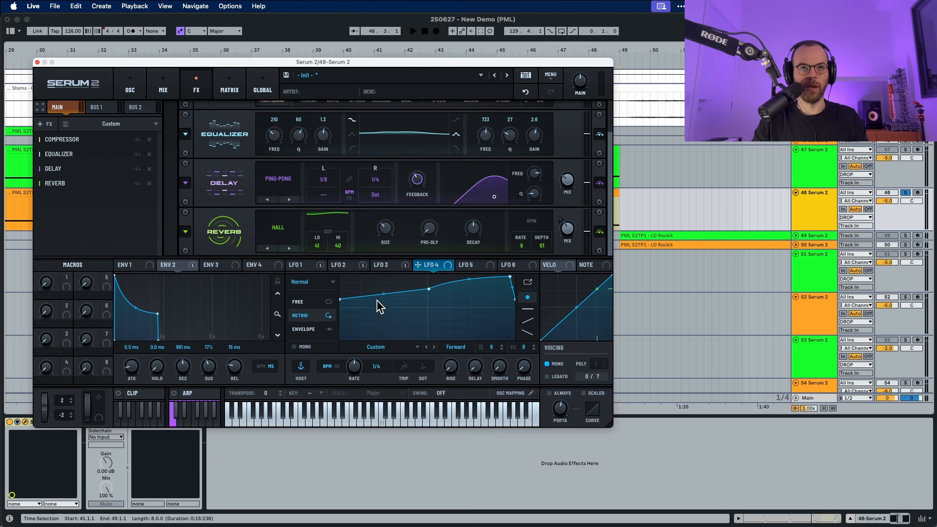
{"action": "left_click_drag", "start_coordinate": [380, 297], "coordinate": [381, 306]}
{"action": "key", "text": "space"}
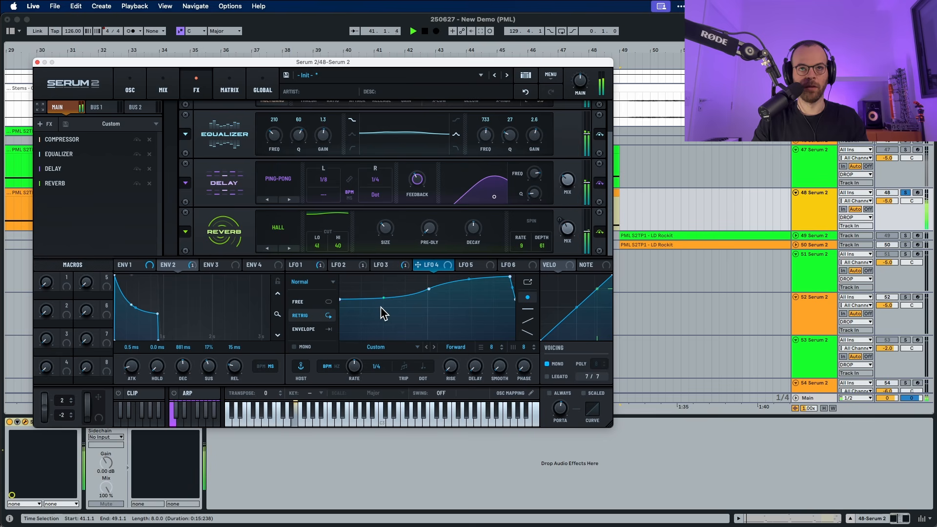
{"action": "key", "text": "space"}
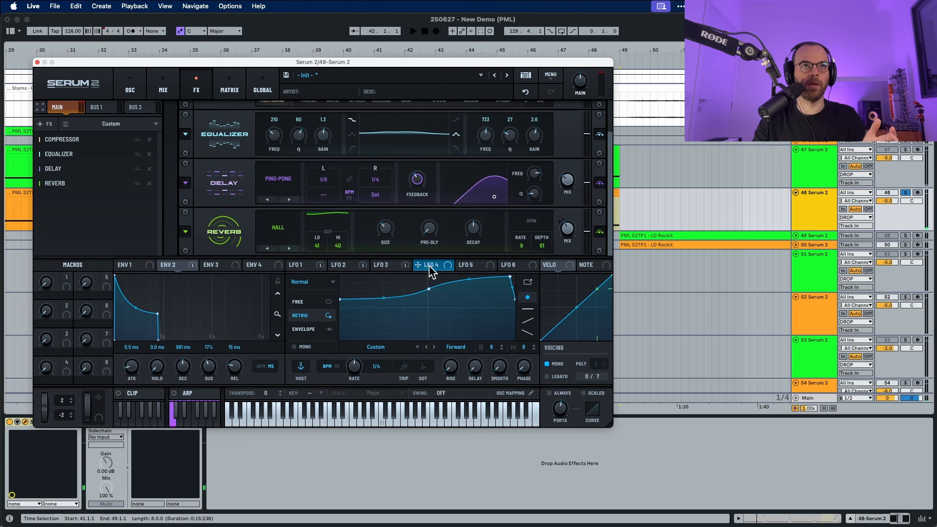
Add a modulation matrix routing from LFO 4 to the global Amp destination.
{"action": "left_click", "coordinate": [229, 94]}
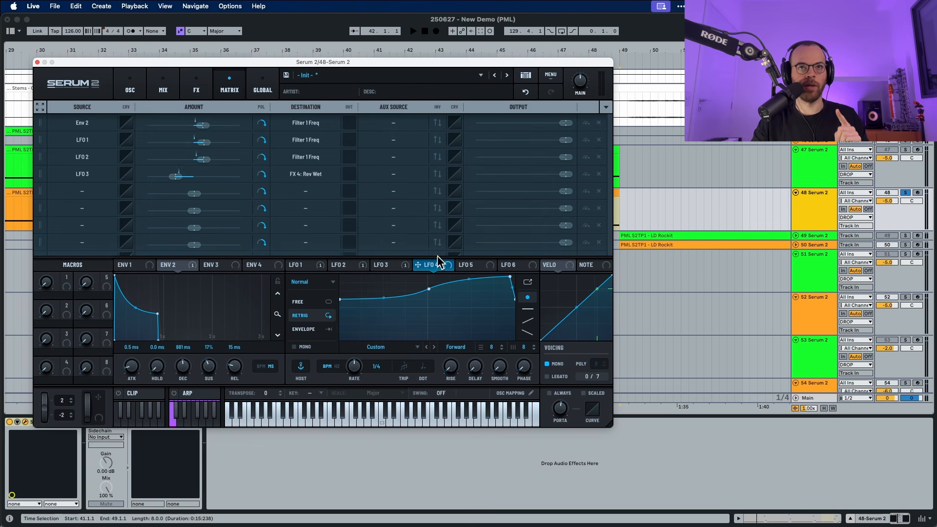
{"action": "left_click_drag", "start_coordinate": [417, 265], "coordinate": [83, 193]}
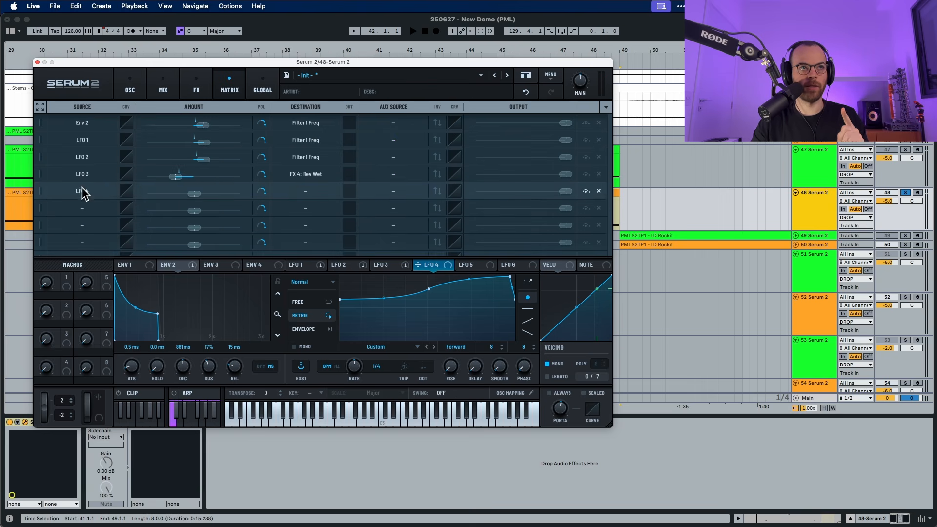
{"action": "left_click", "coordinate": [306, 191]}
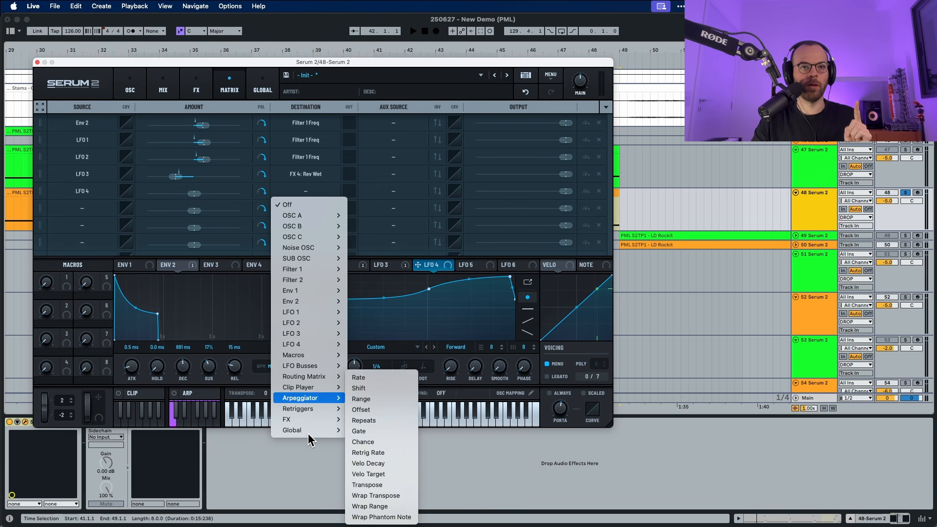
{"action": "mouse_move", "coordinate": [309, 432]}
{"action": "left_click", "coordinate": [364, 440]}
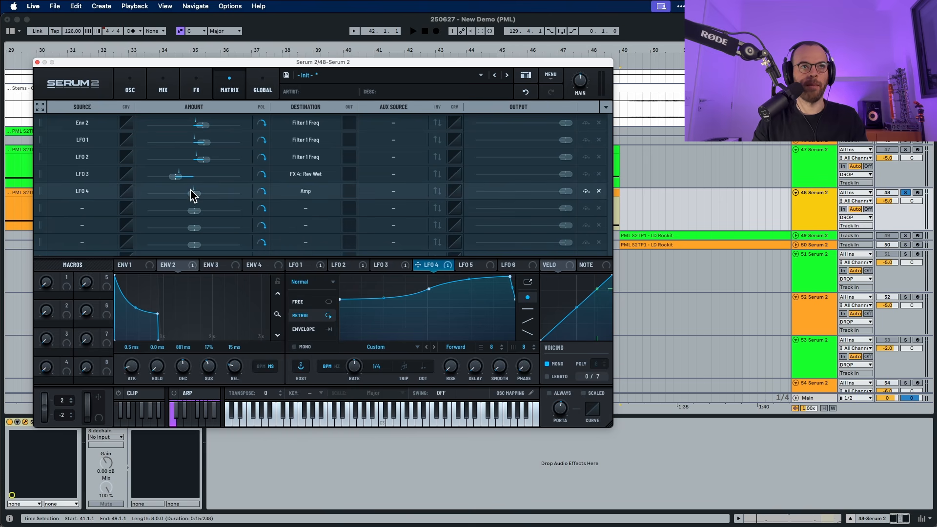
Set the LFO 4 to Amp routing to its full positive amount with bipolar polarity and audition it.
{"action": "left_click_drag", "start_coordinate": [185, 192], "coordinate": [268, 198]}
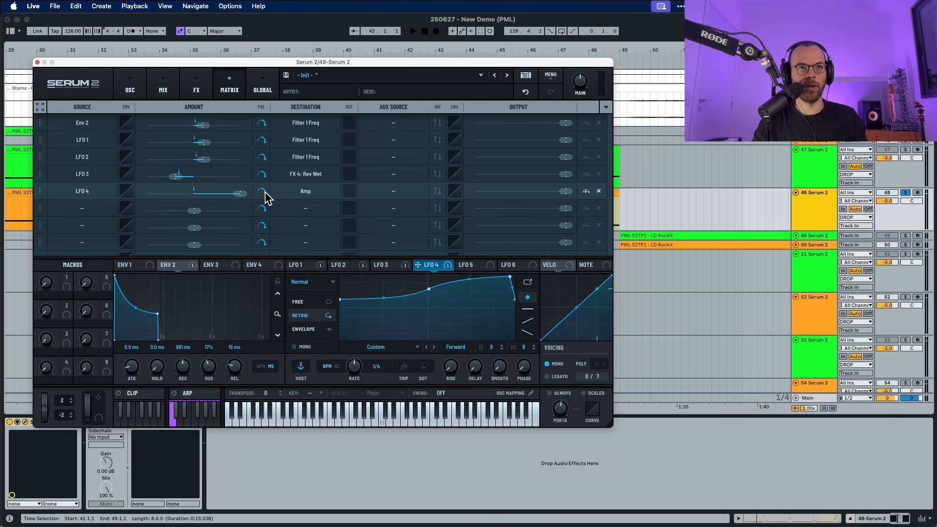
{"action": "key", "text": "space"}
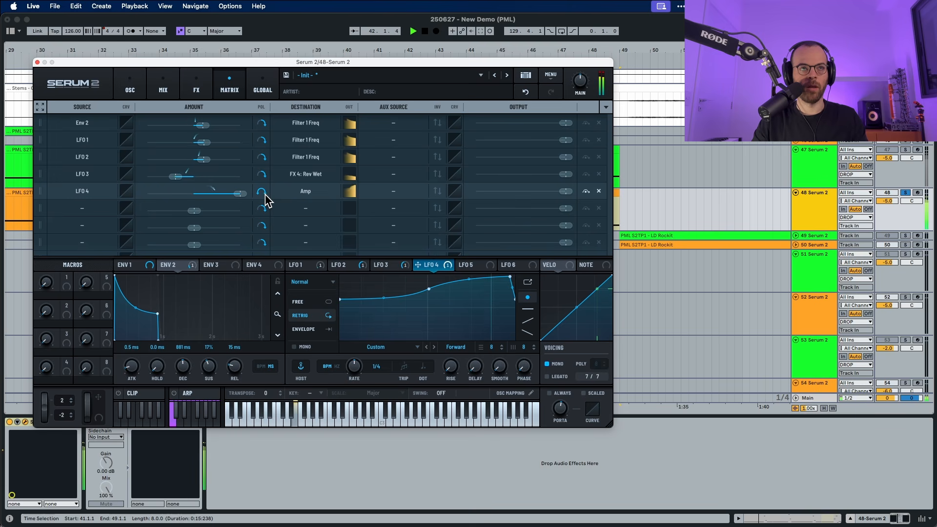
{"action": "key", "text": "space"}
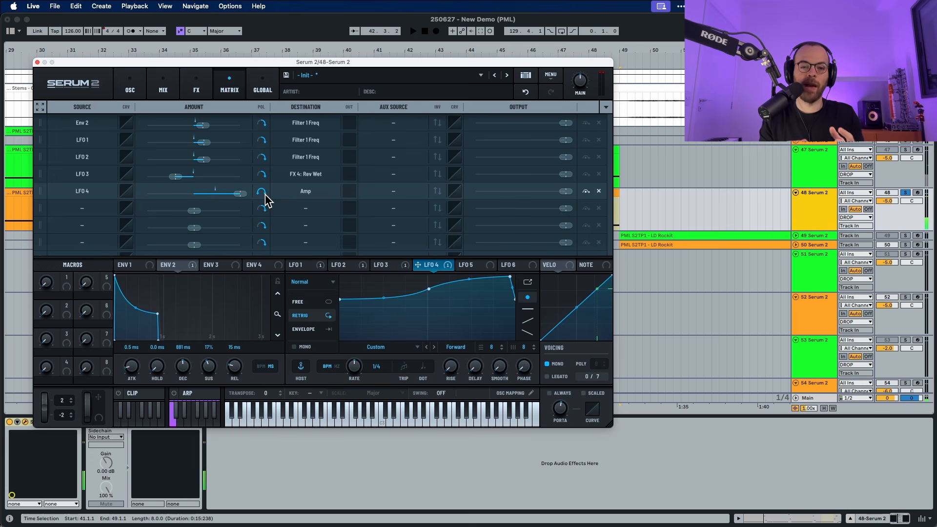
{"action": "key", "text": "space"}
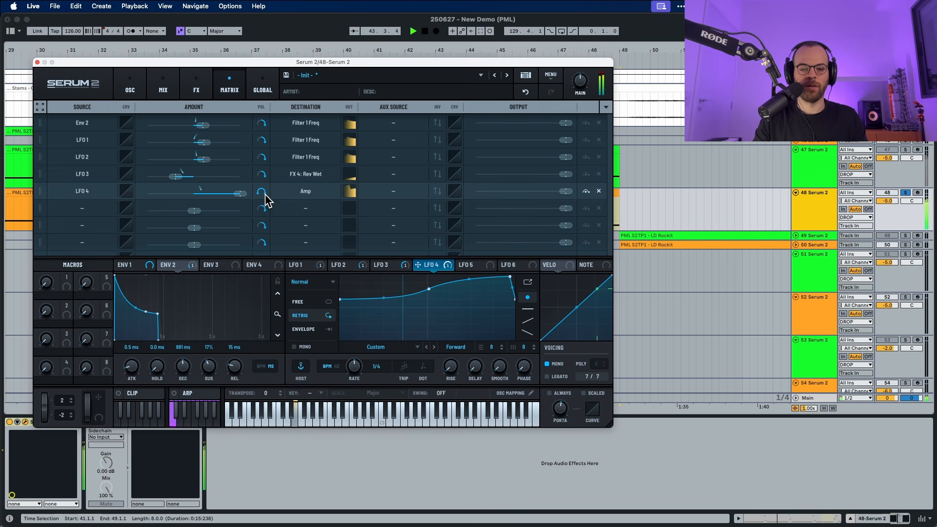
{"action": "key", "text": "space"}
Return to Serum's oscillator view, open the BA Cerrat clip on track 48 in the note editor and play it.
{"action": "left_click", "coordinate": [142, 86]}
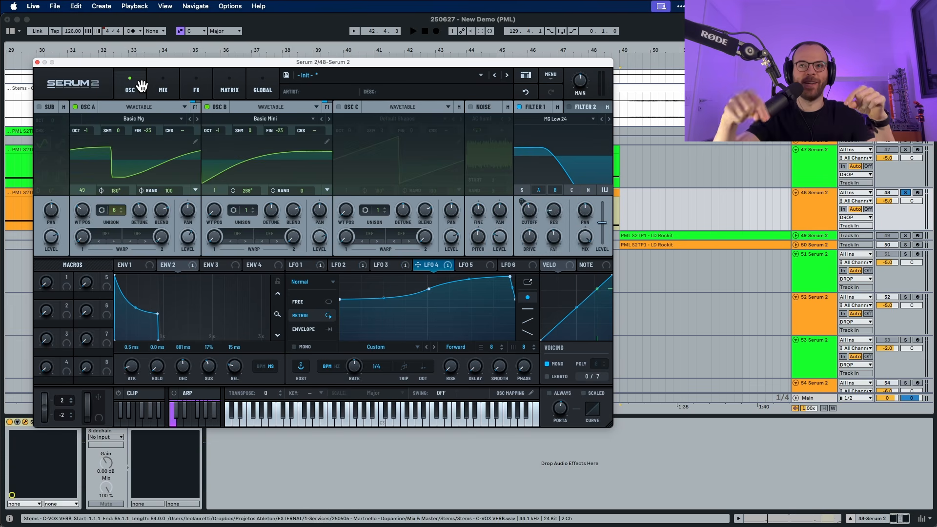
{"action": "double_click", "coordinate": [617, 192]}
{"action": "key", "text": "space"}
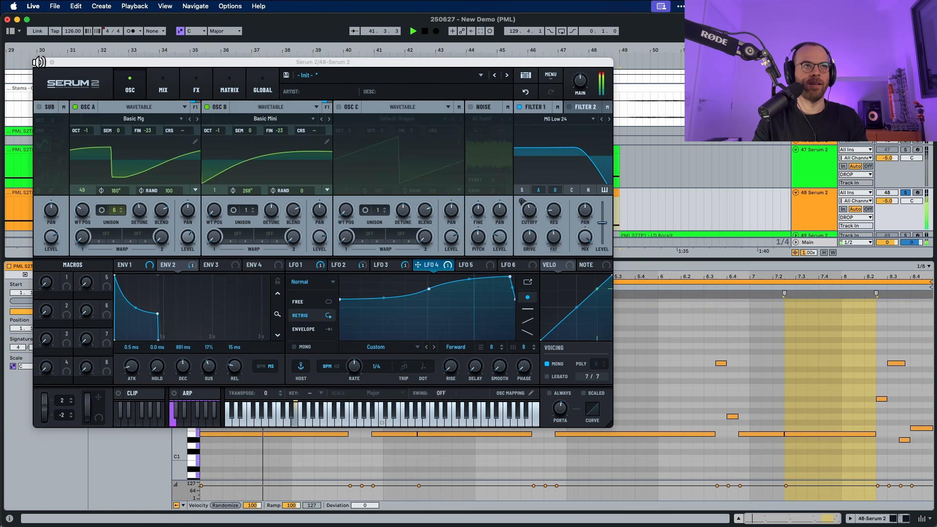
Close the Serum window and take track 48 out of solo during playback.
{"action": "left_click", "coordinate": [37, 62]}
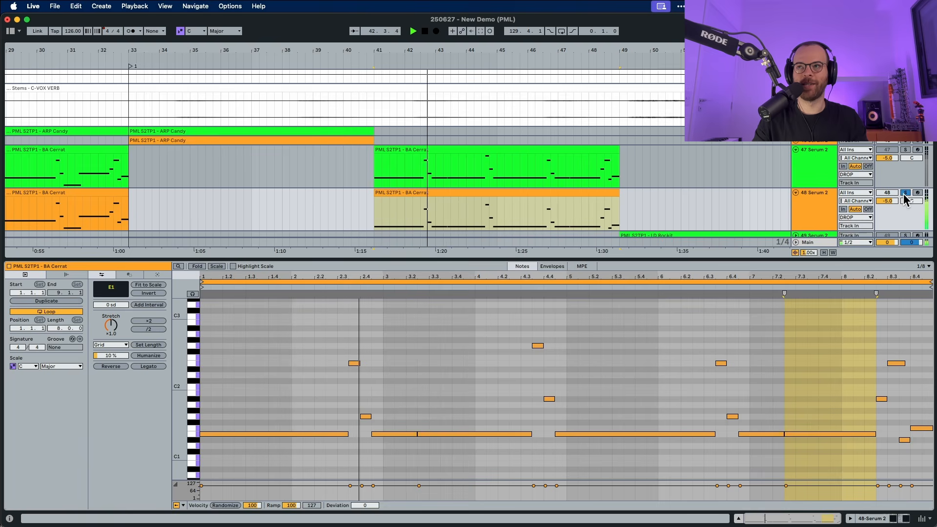
{"action": "left_click", "coordinate": [829, 197]}
{"action": "left_click", "coordinate": [828, 197]}
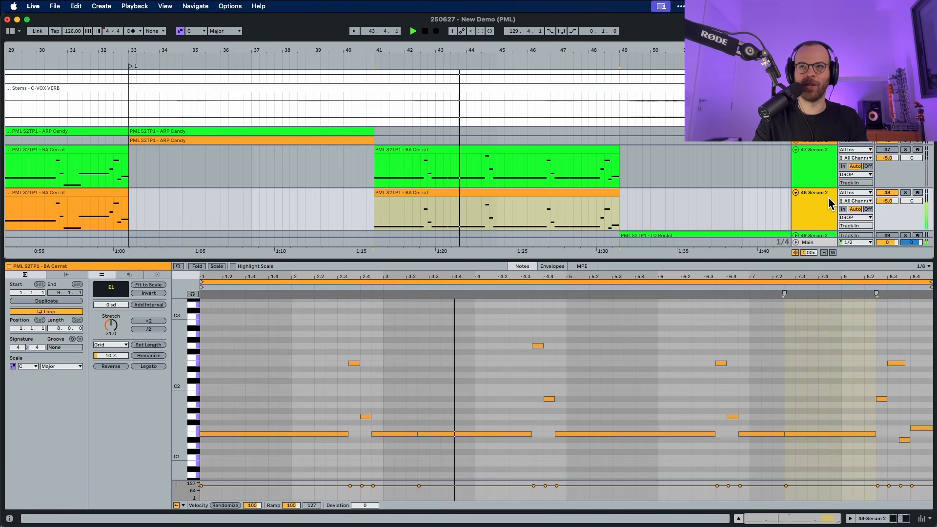